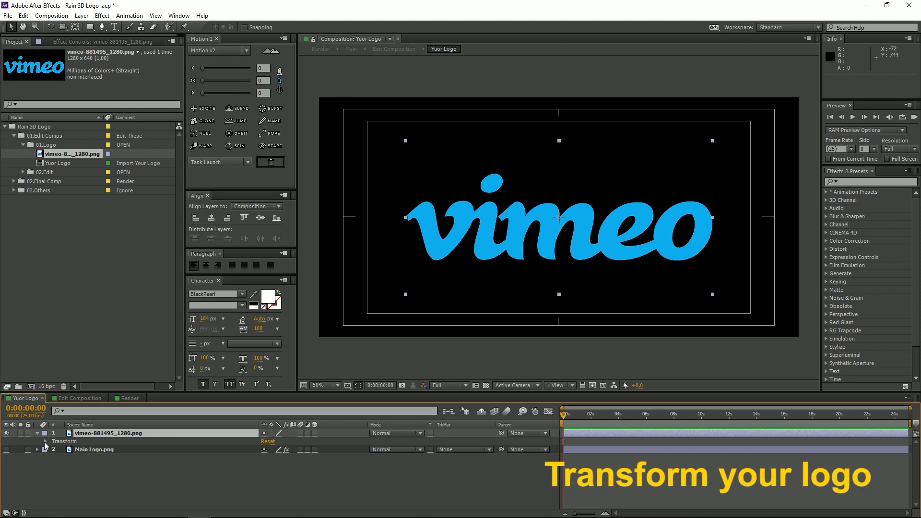
- Scale the vimeo-881495_1280.png layer to 125% and set its position to 1000, 428
left_click(44, 442)
left_click(76, 465)
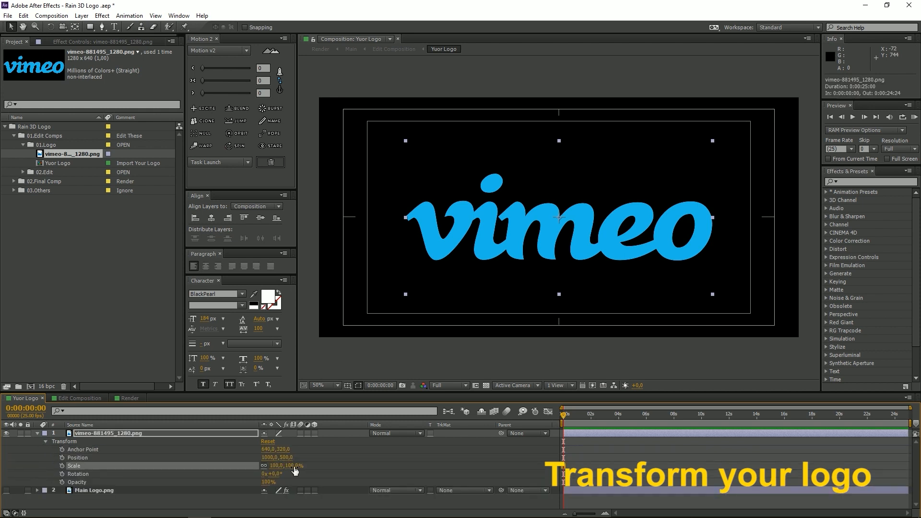
left_click_drag(301, 466, 303, 465)
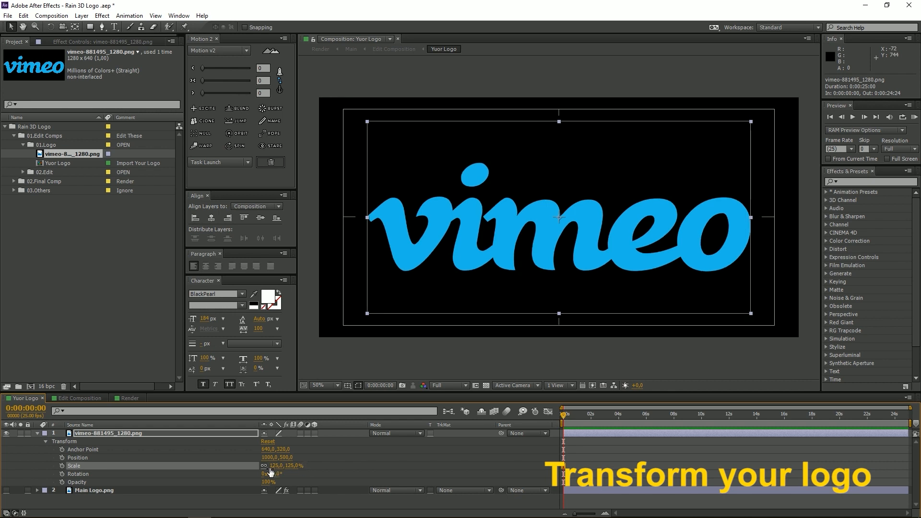
left_click(78, 458)
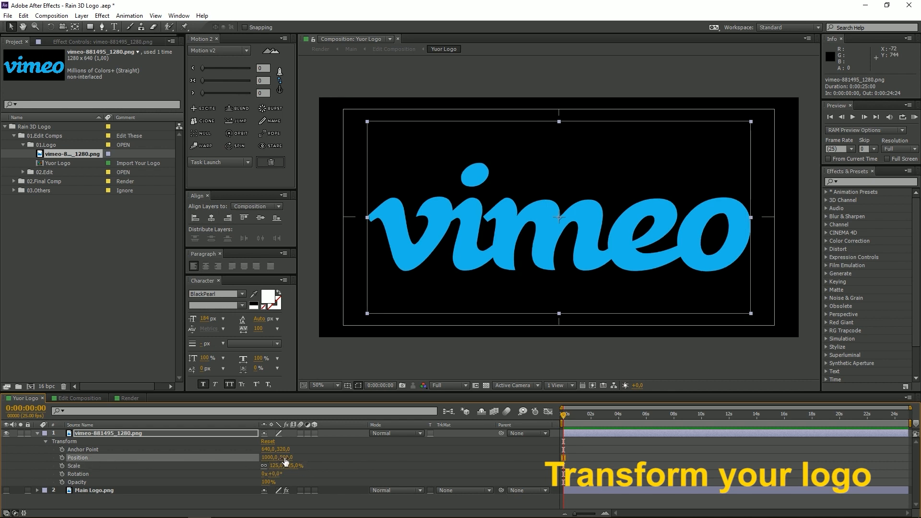
left_click_drag(285, 457, 248, 462)
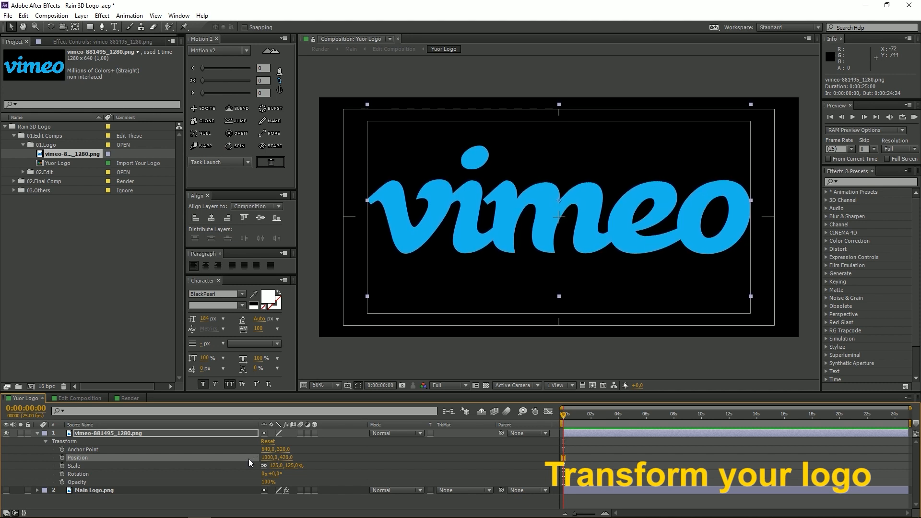
left_click(36, 433)
left_click(101, 457)
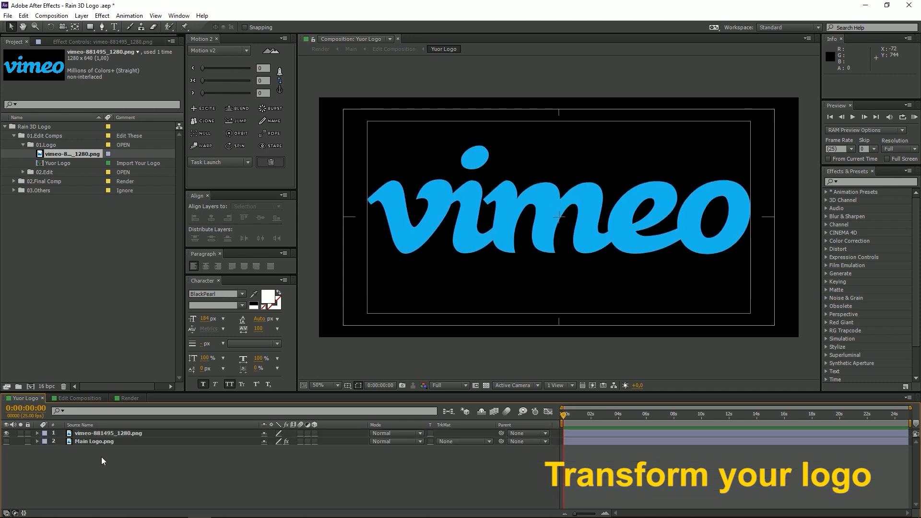
- Find Edit Composition in the 02.Edit project folder and show its timeline
left_click(22, 143)
left_click(47, 154)
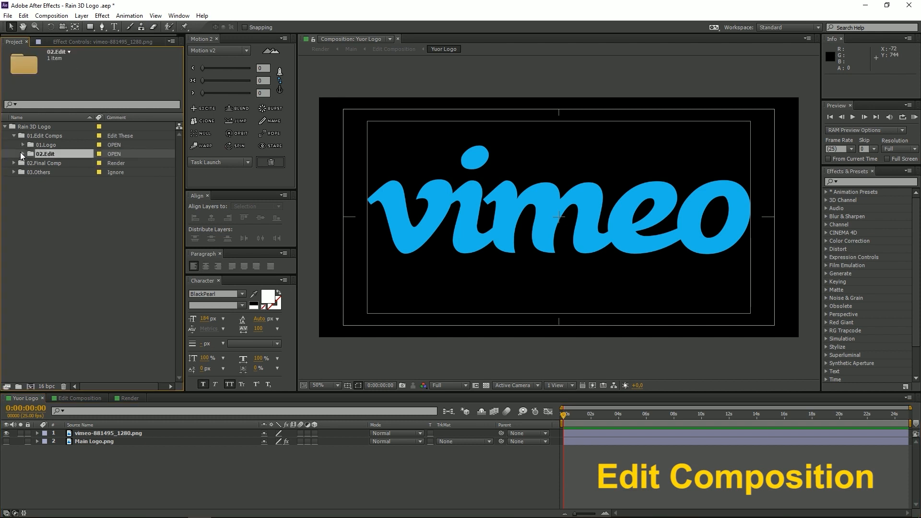
left_click(22, 153)
left_click(47, 164)
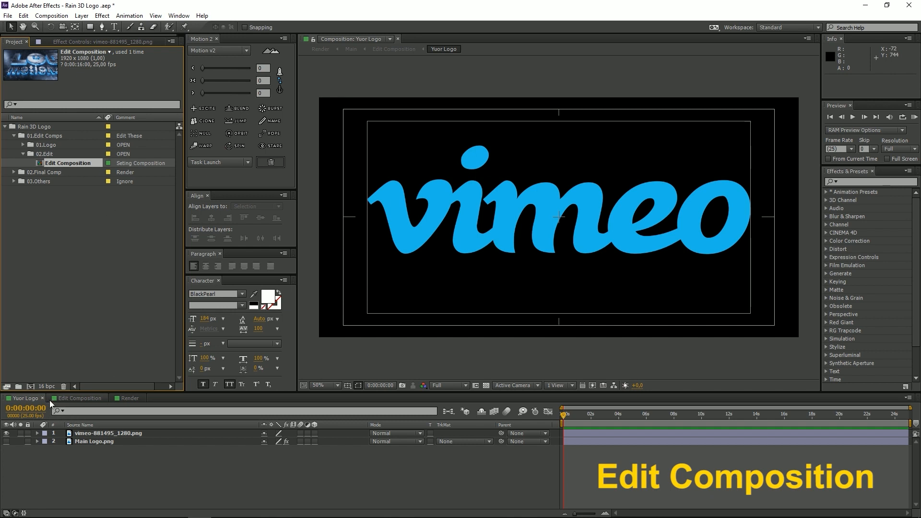
left_click(84, 399)
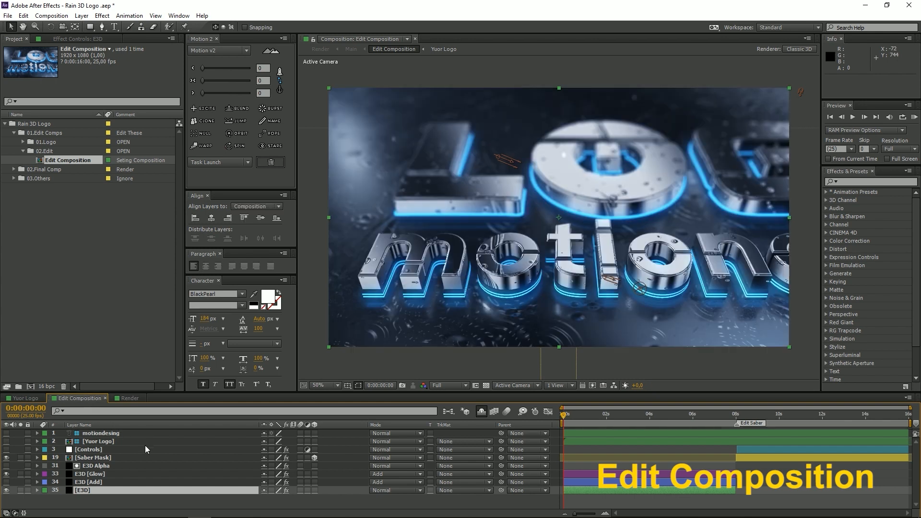
- Solo the Yuor Logo layer and compare the logo with and without its old mask outlines
left_click(95, 441)
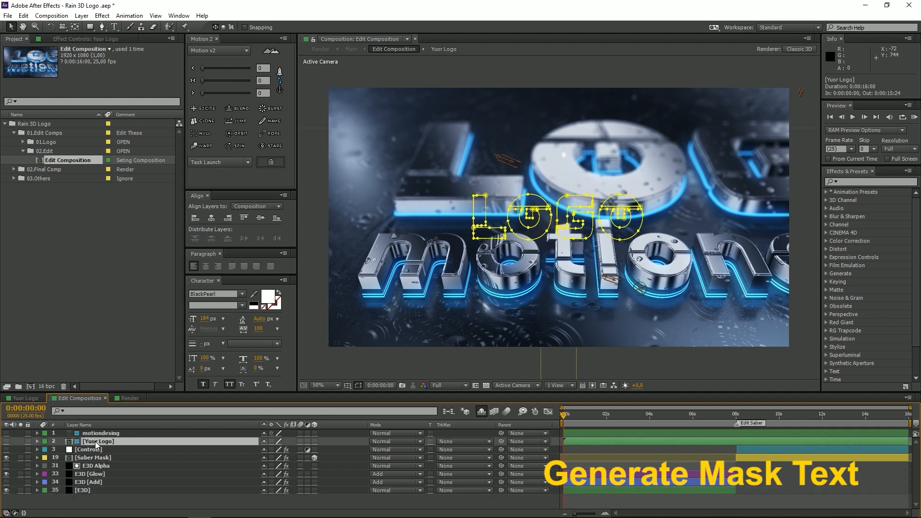
left_click(20, 441)
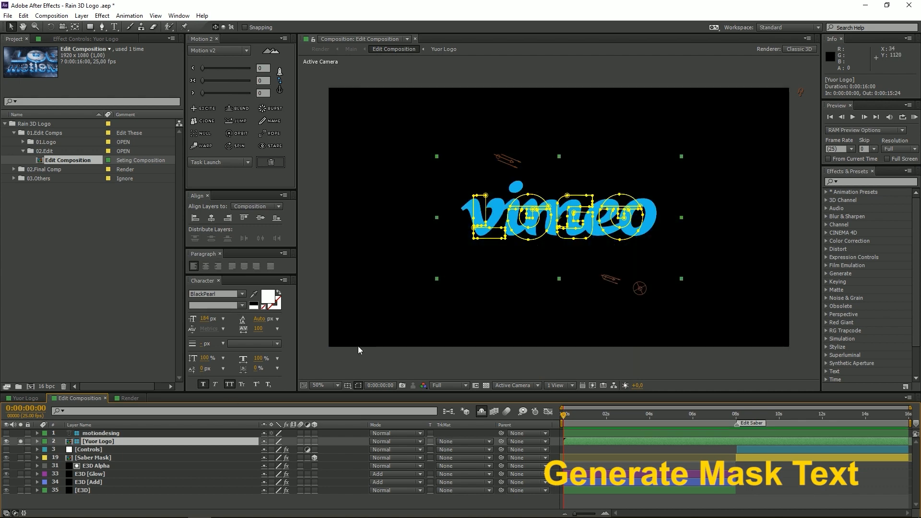
left_click(359, 385)
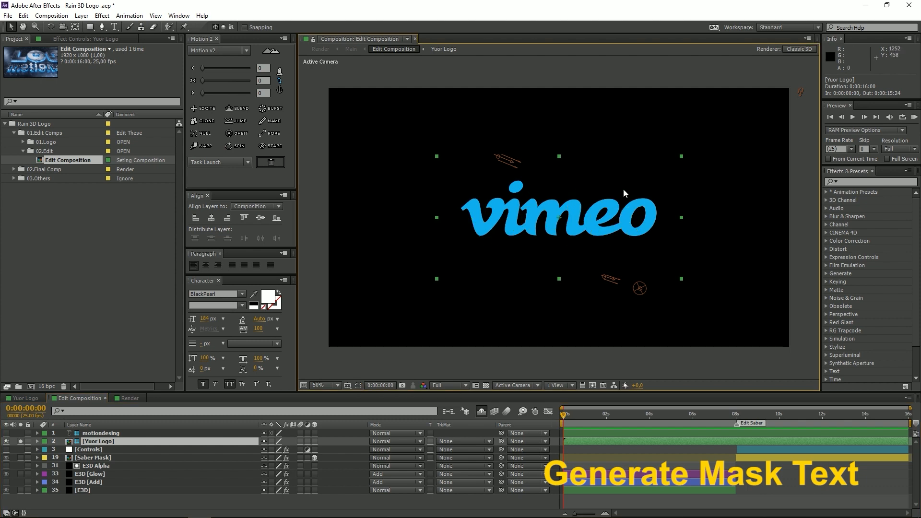
left_click(359, 385)
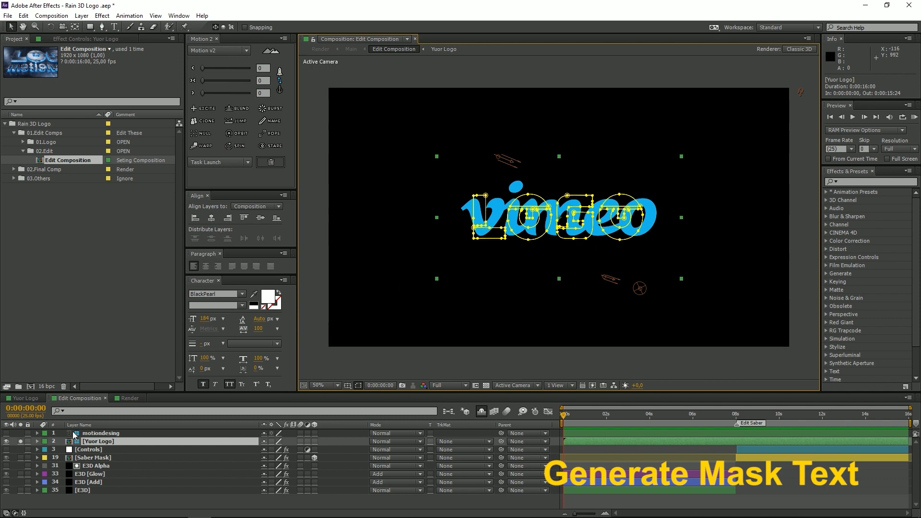
- Delete Mask 1 through Mask 10 from the Yuor Logo layer
left_click(37, 442)
left_click(76, 449)
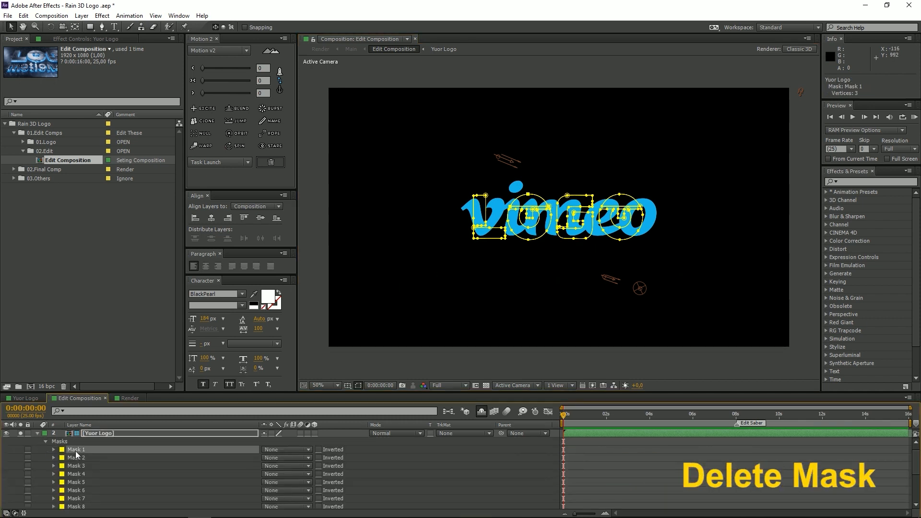
scroll(107, 454, "down", 2)
left_click(78, 473, "shift")
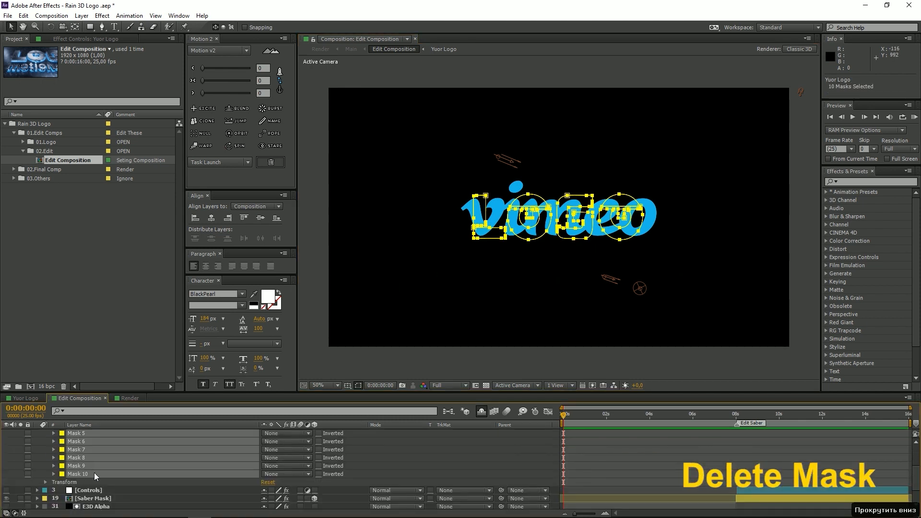
key("Delete")
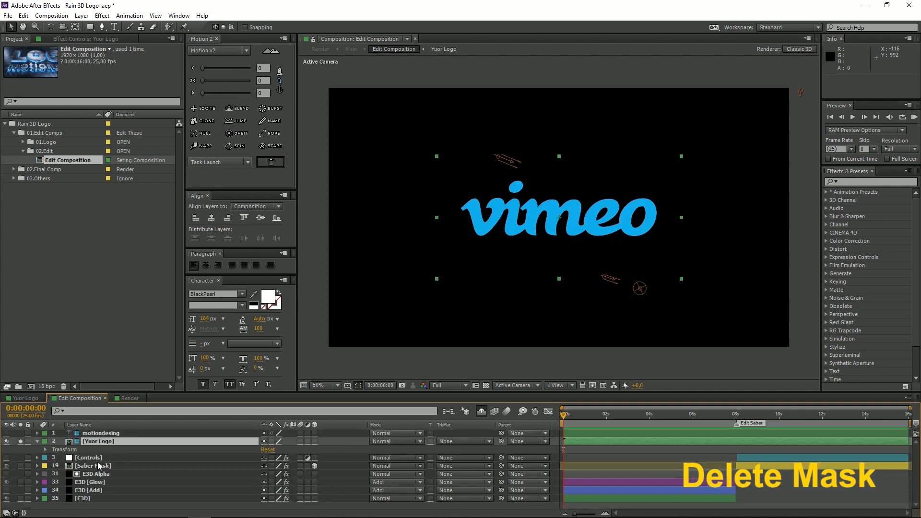
- Auto-trace the Yuor Logo layer's Alpha channel on the current frame, previewing the outline before applying it to the same layer
left_click(94, 442)
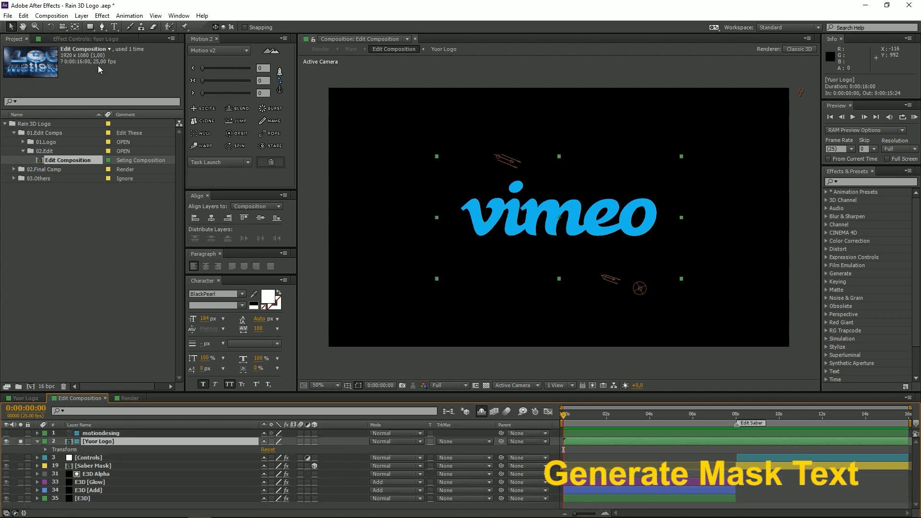
left_click(82, 17)
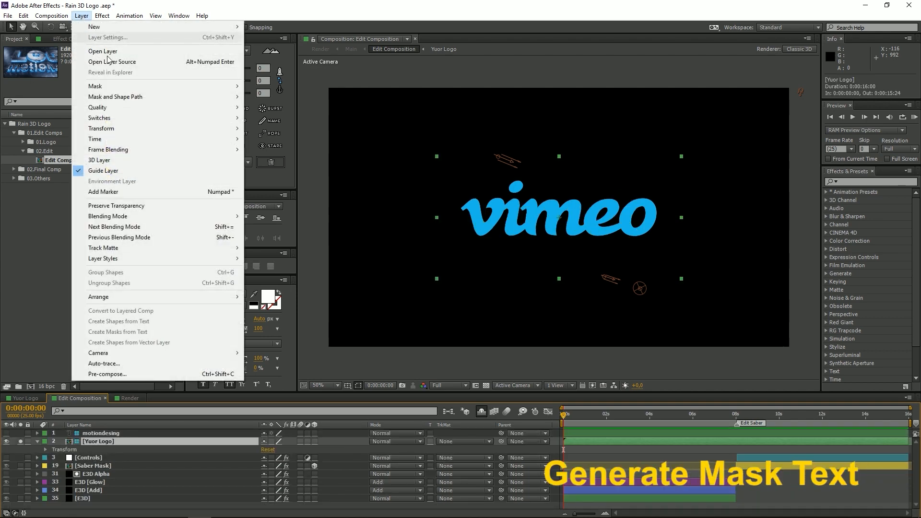
left_click(105, 363)
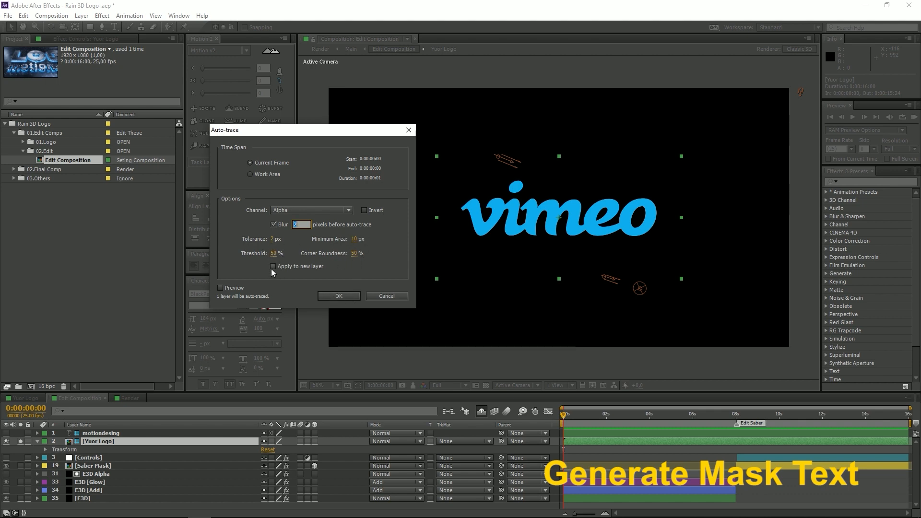
left_click(222, 287)
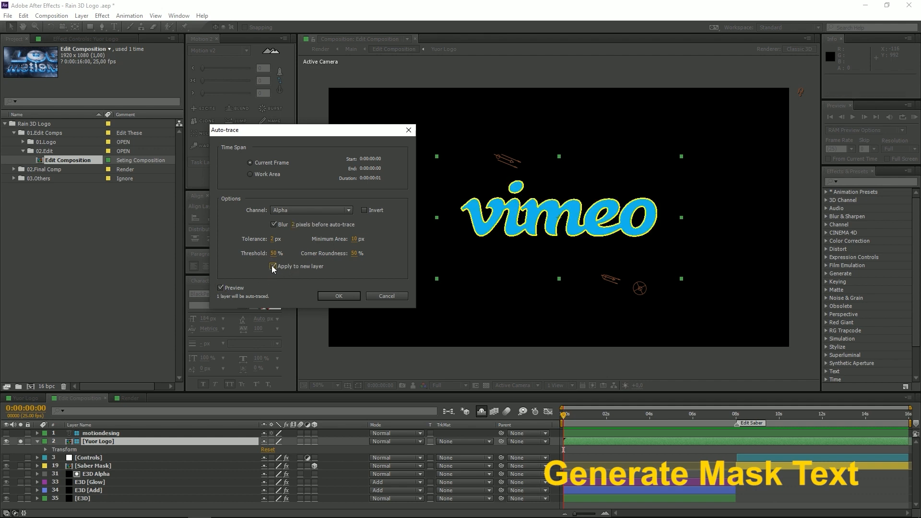
left_click(221, 287)
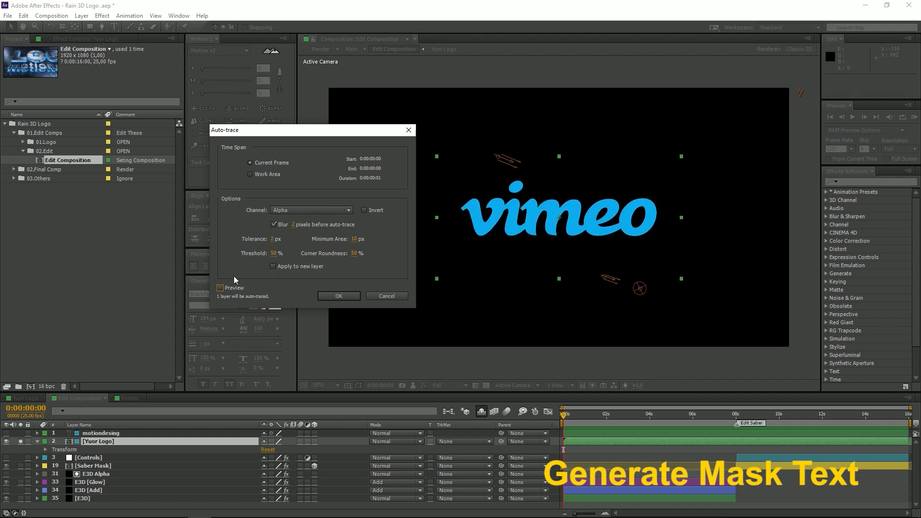
left_click(325, 294)
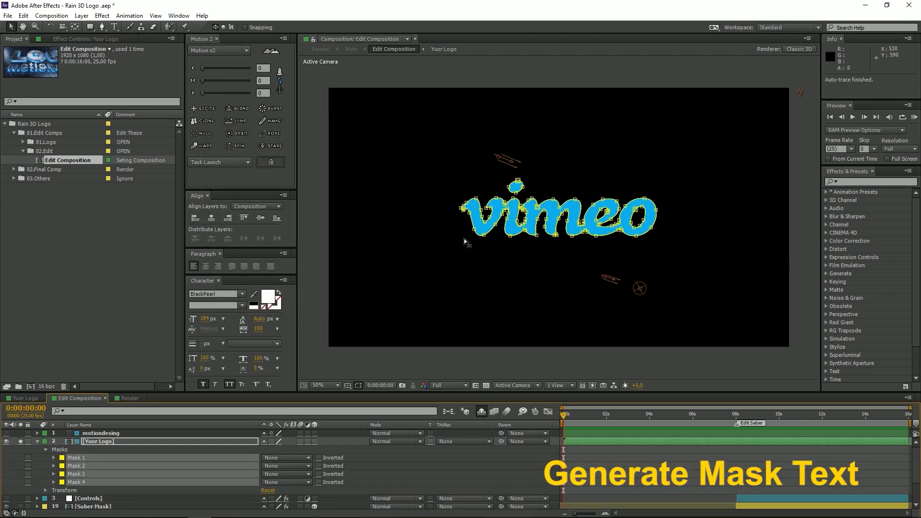
- Turn off solo and visibility for the Yuor Logo layer, and move the current time to 0:00:00:01
left_click(38, 442)
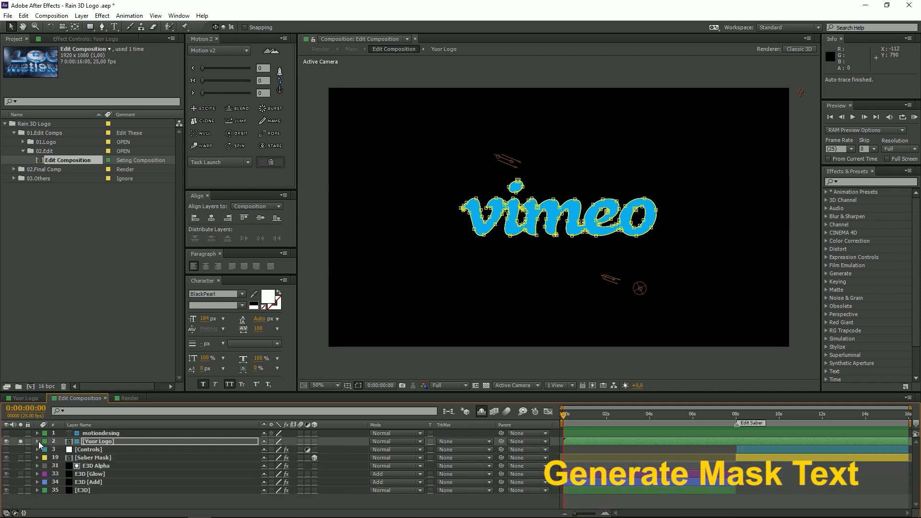
left_click(20, 442)
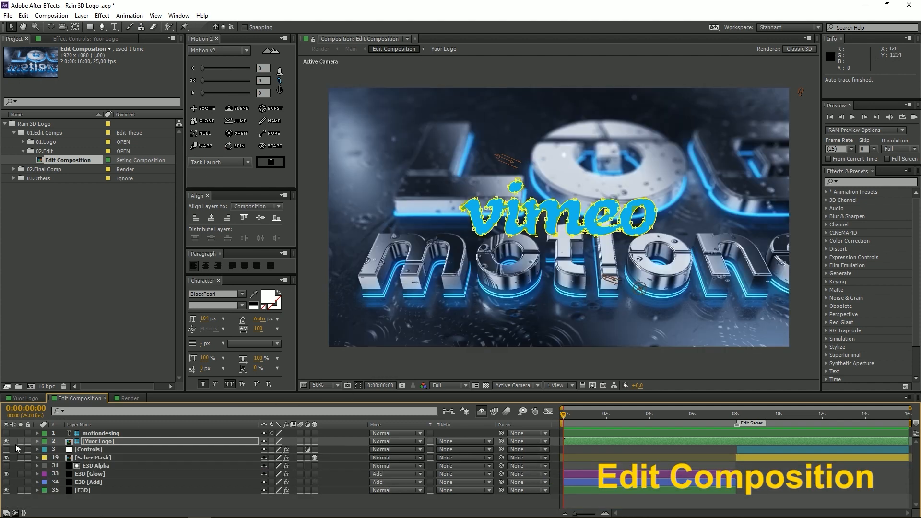
left_click(6, 442)
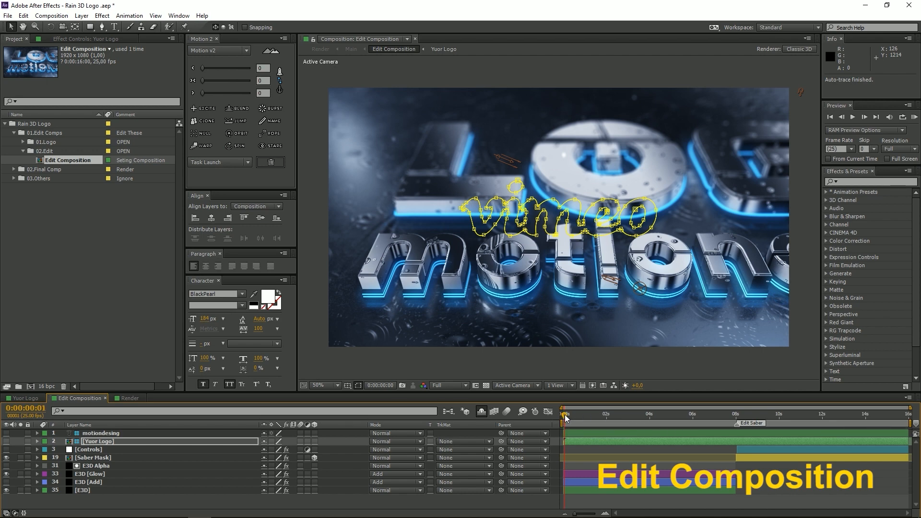
left_click(567, 418)
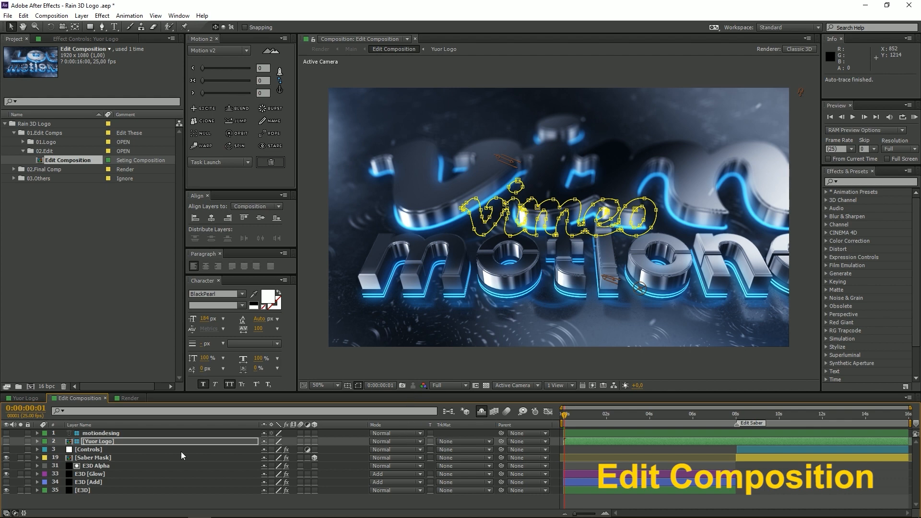
- Open the E3D layer's Element Scene Setup, inspect the extruded logo in the preview, and accept the scene
left_click(85, 490)
left_click(79, 39)
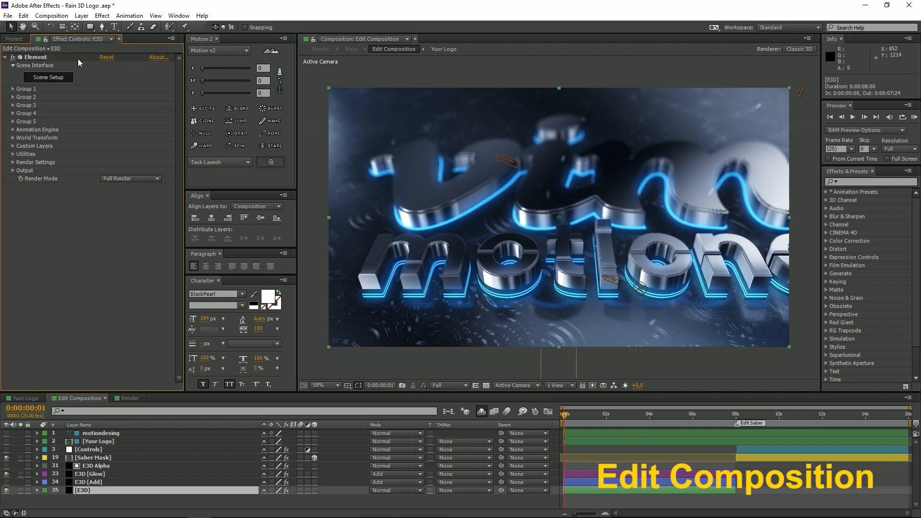
left_click(48, 77)
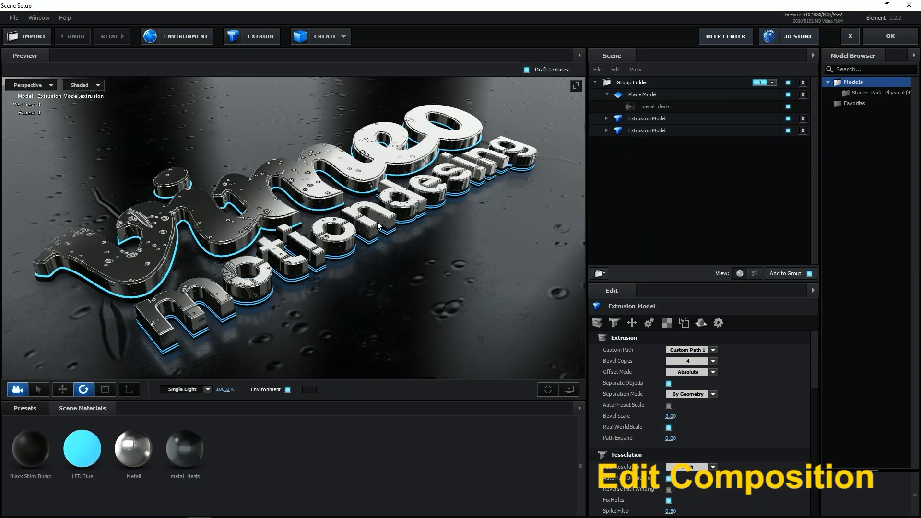
scroll(369, 230, "down", 5)
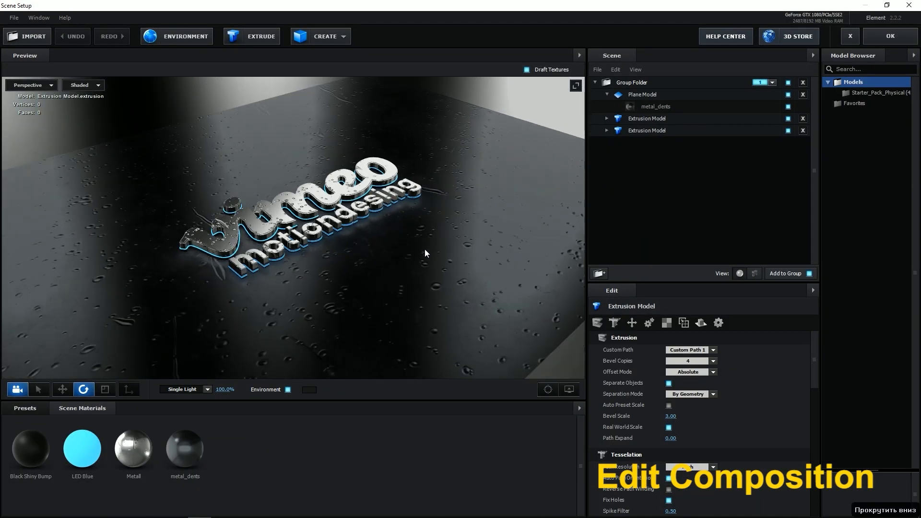
mouse_move(425, 250)
left_mouse_down()
mouse_move(377, 254)
mouse_move(379, 300)
mouse_move(424, 248)
left_mouse_up()
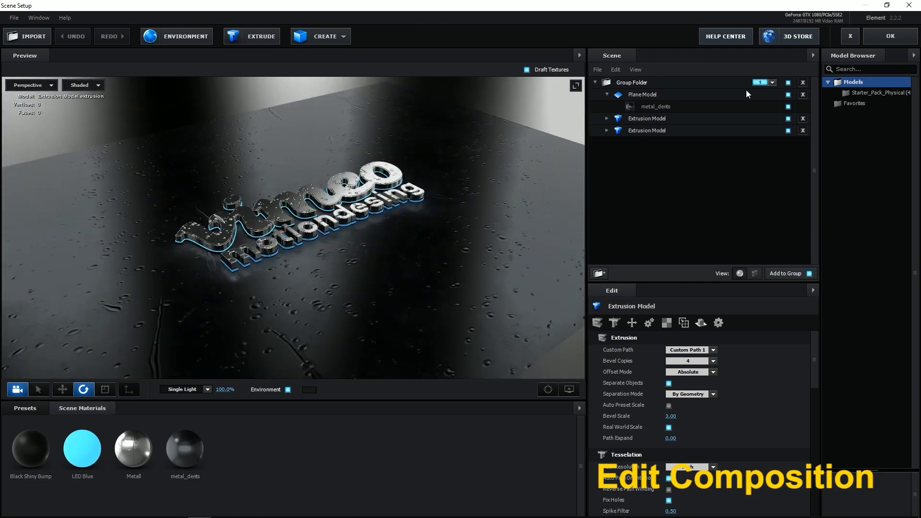
left_click(890, 36)
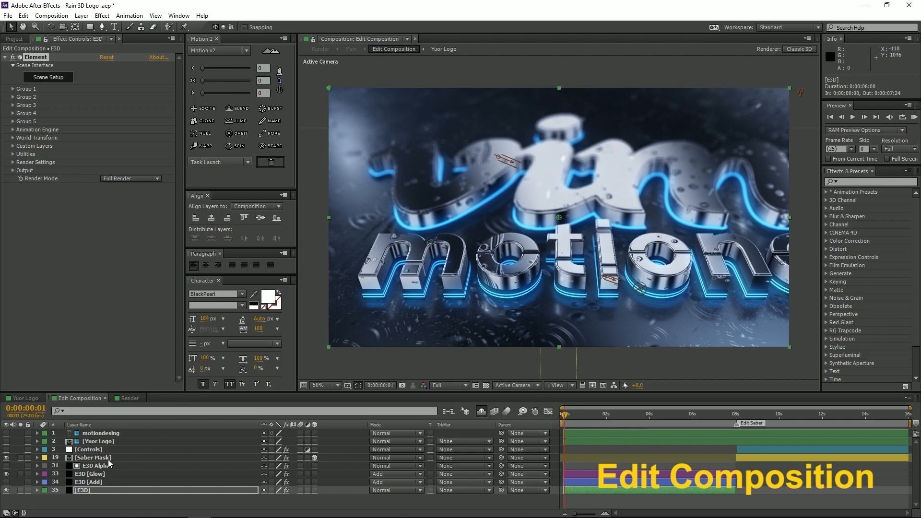
- Solo the motiondesing text layer and replace its text with "enter your text"
left_click(99, 433)
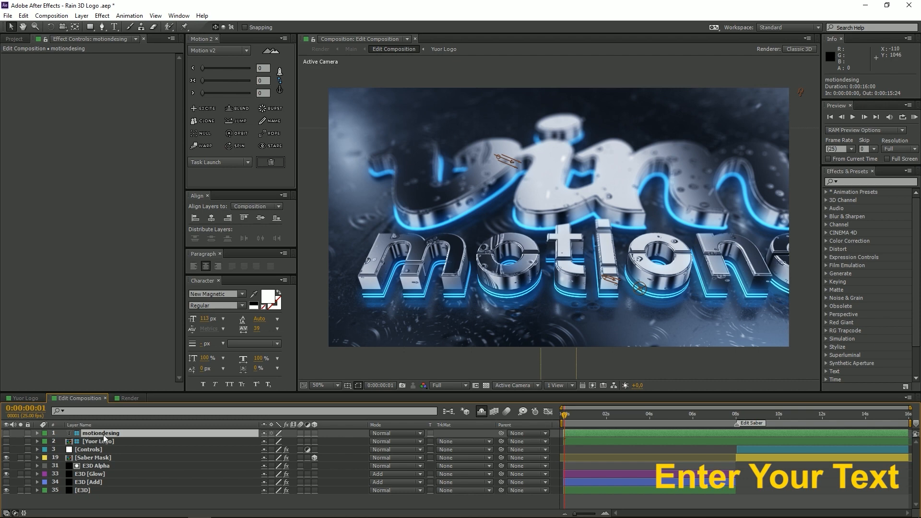
left_click(20, 434)
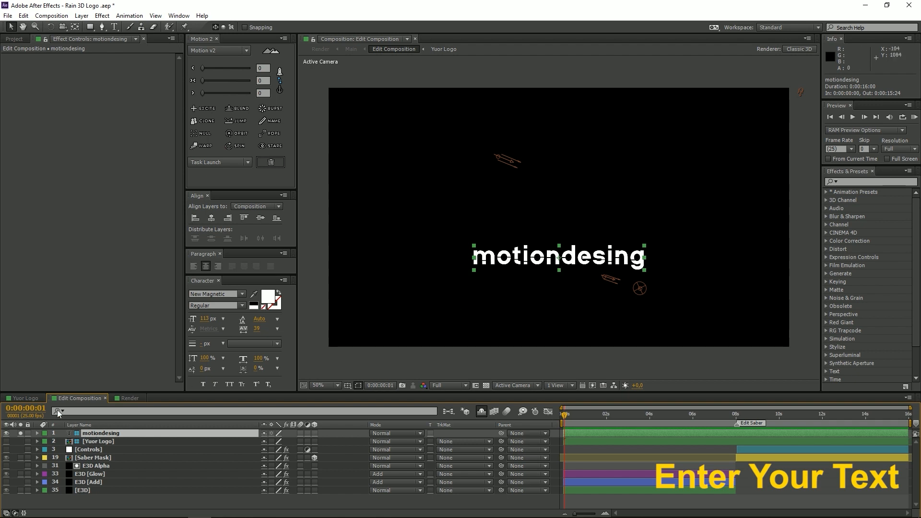
double_click(103, 433)
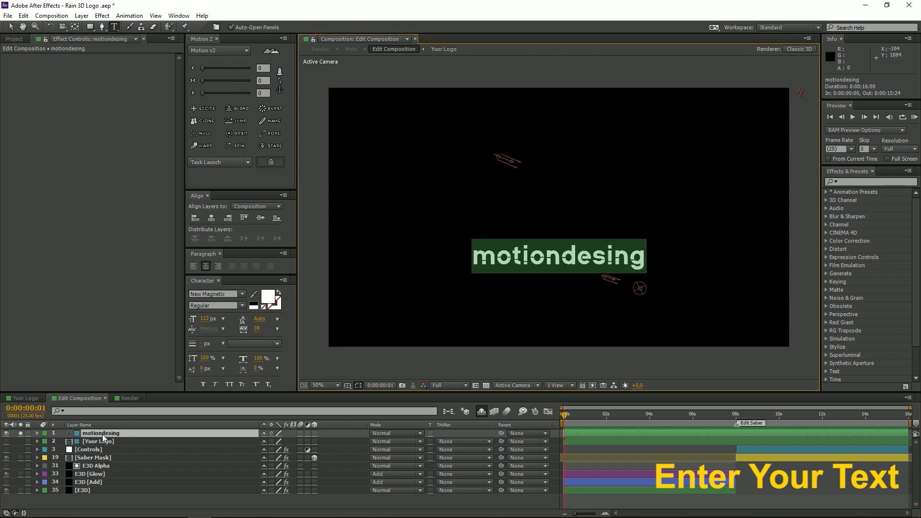
type("e")
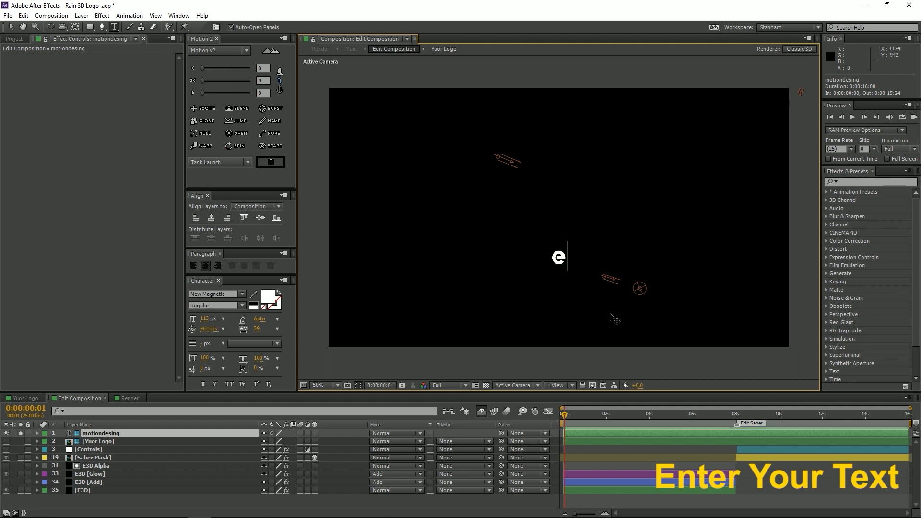
type("nter ")
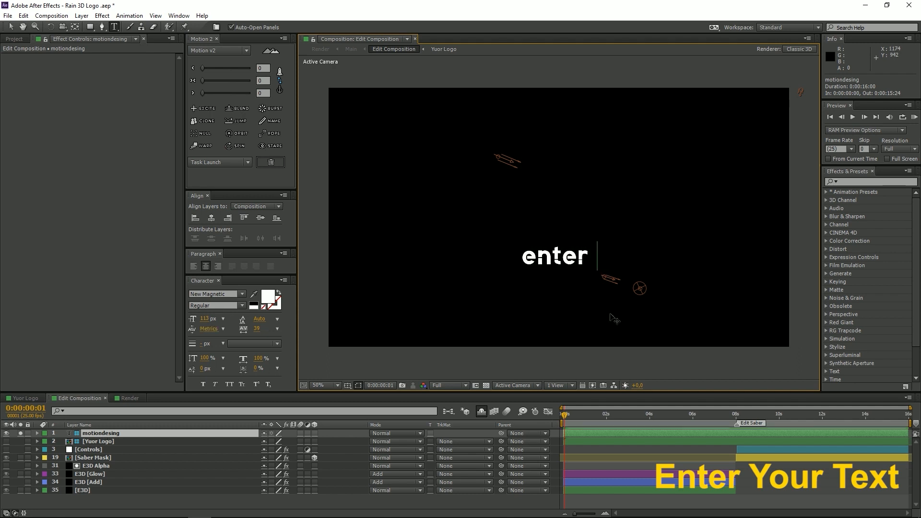
type("your ")
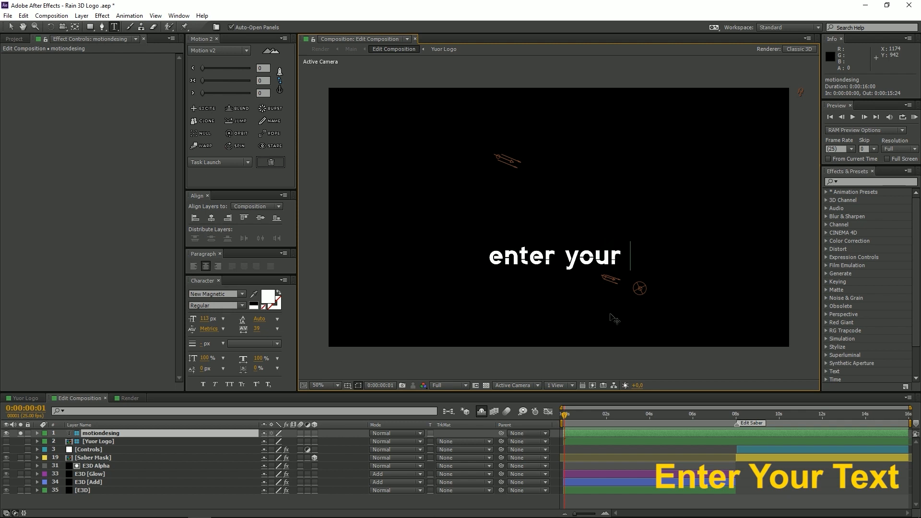
type("text")
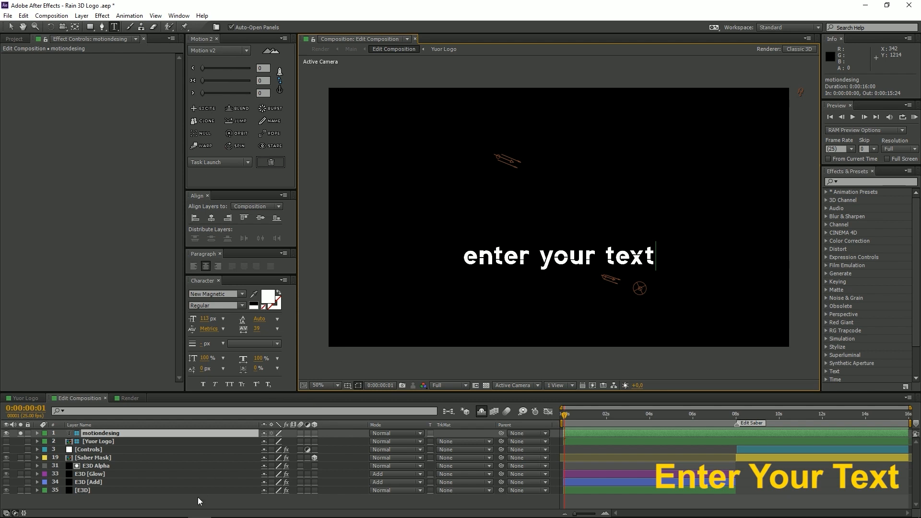
left_click(240, 506)
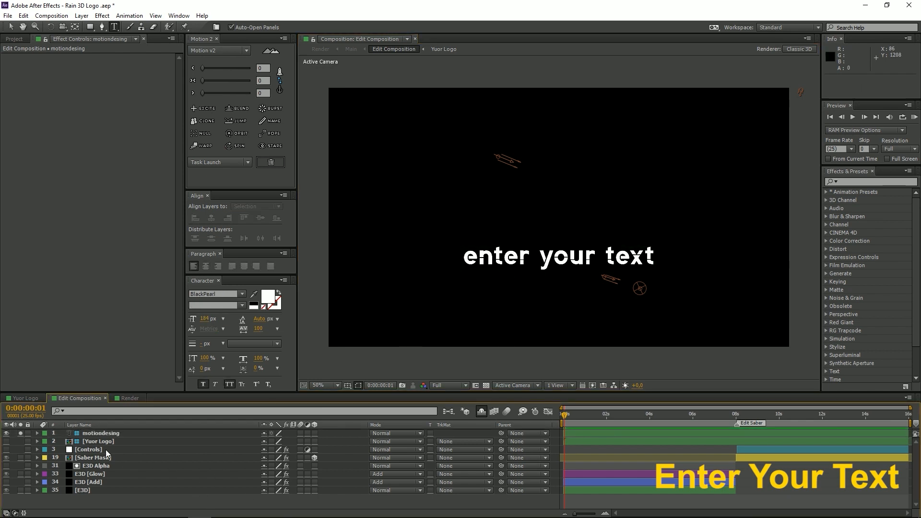
- Turn off solo and visibility for the motiondesing text layer
left_click(100, 434)
left_click(21, 434)
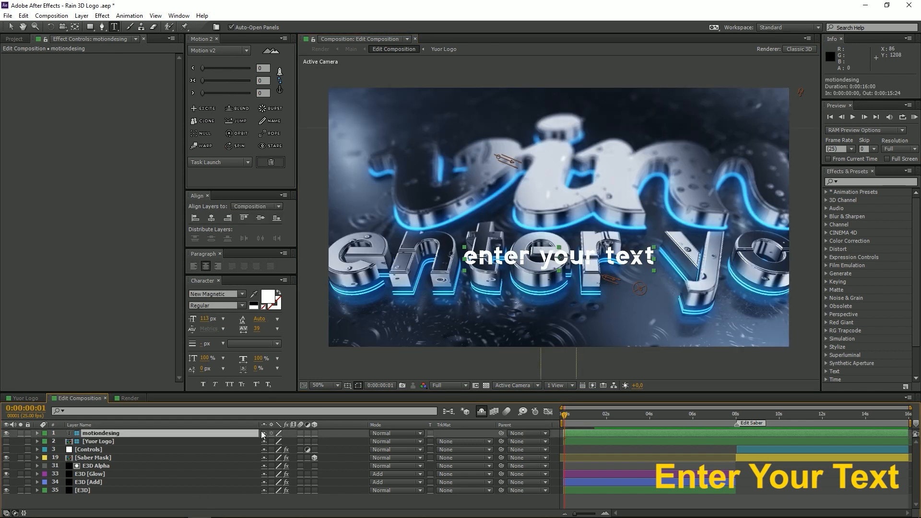
left_click(6, 434)
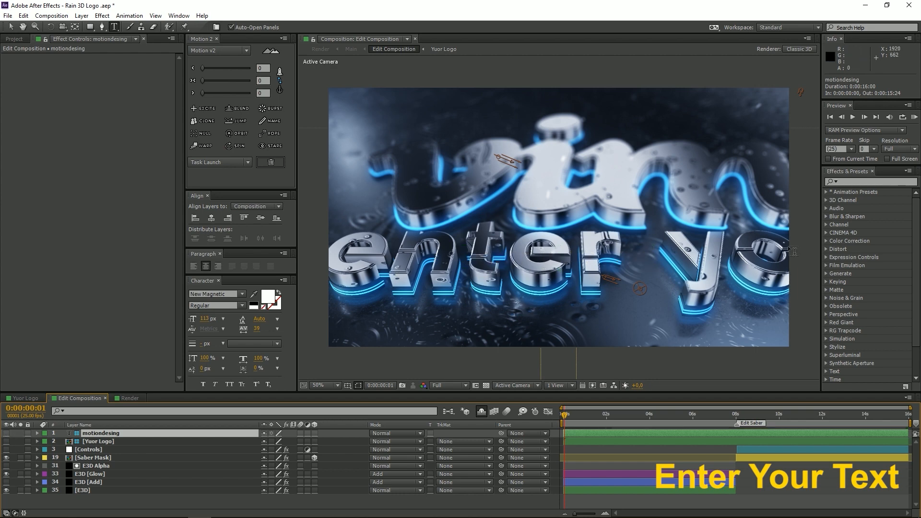
- Set the composition preview resolution to Quarter and move the current time to 0:00:08:14, just past the Edit Saber marker
left_click(692, 418)
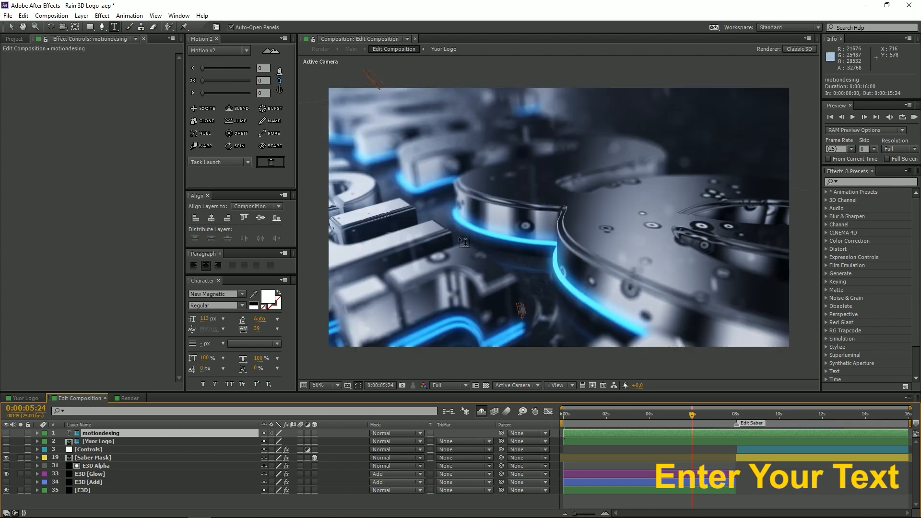
left_click(8, 27)
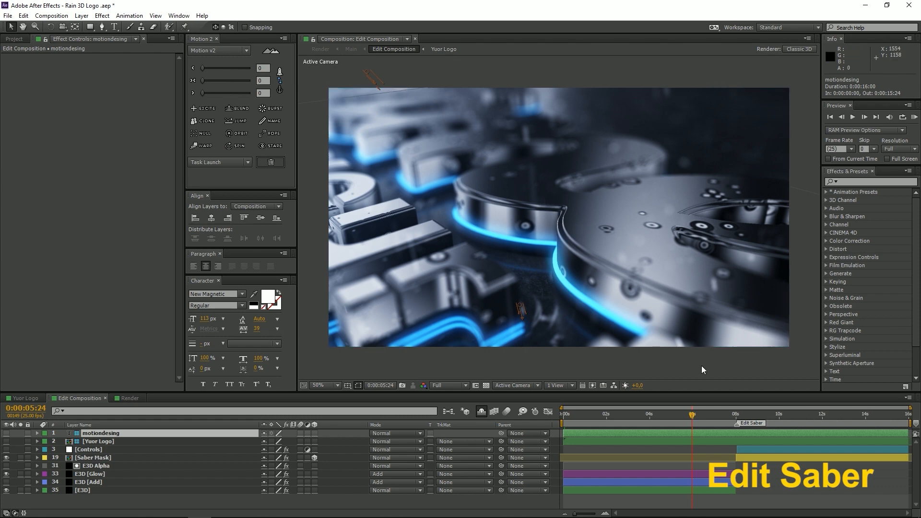
left_click(735, 413)
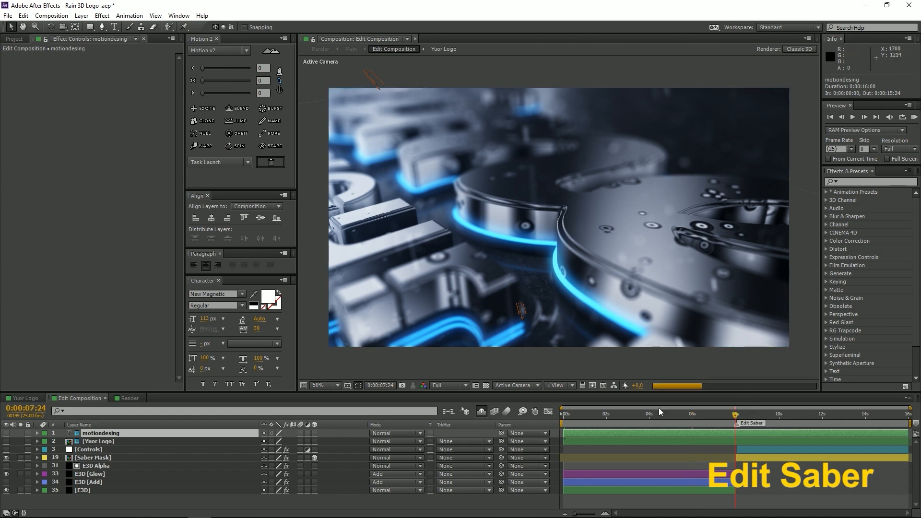
left_click(467, 385)
left_click(456, 442)
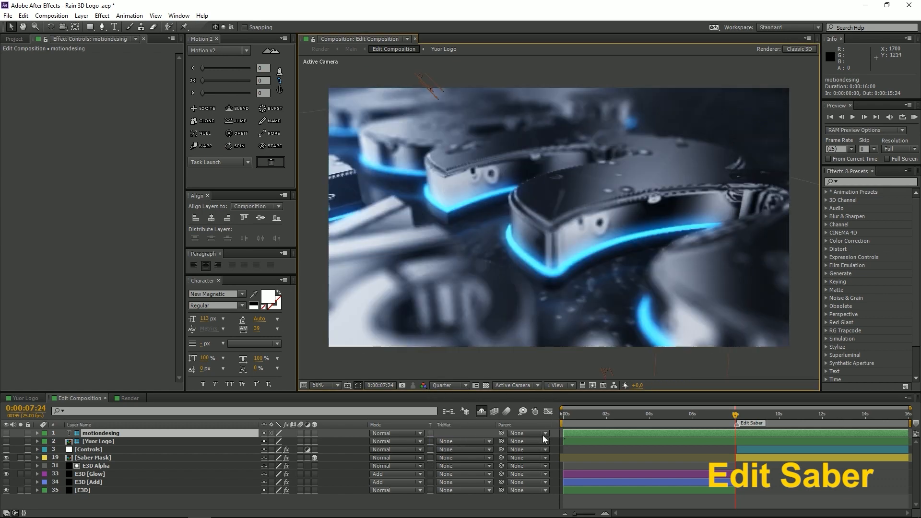
left_click_drag(734, 411, 748, 421)
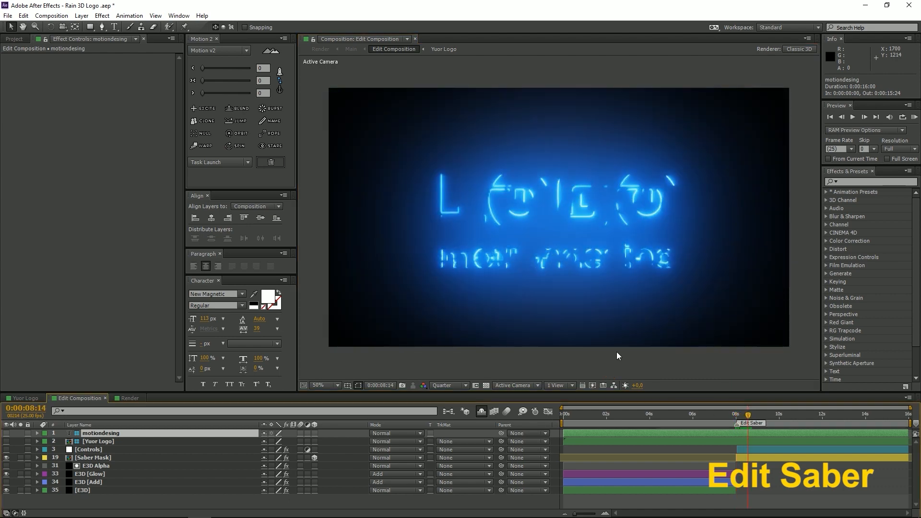
- Solo the Saber Mask layer and set the composition preview resolution to Full
left_click(96, 457)
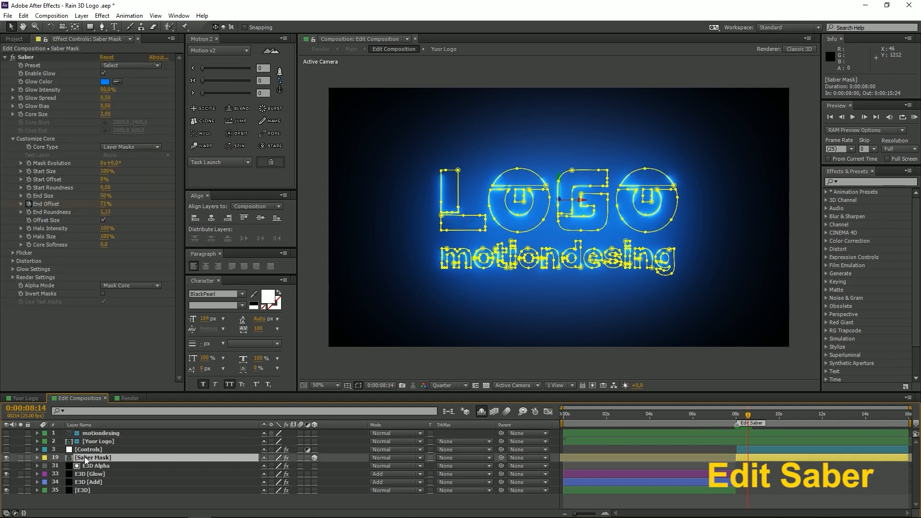
left_click(21, 457)
left_click(450, 387)
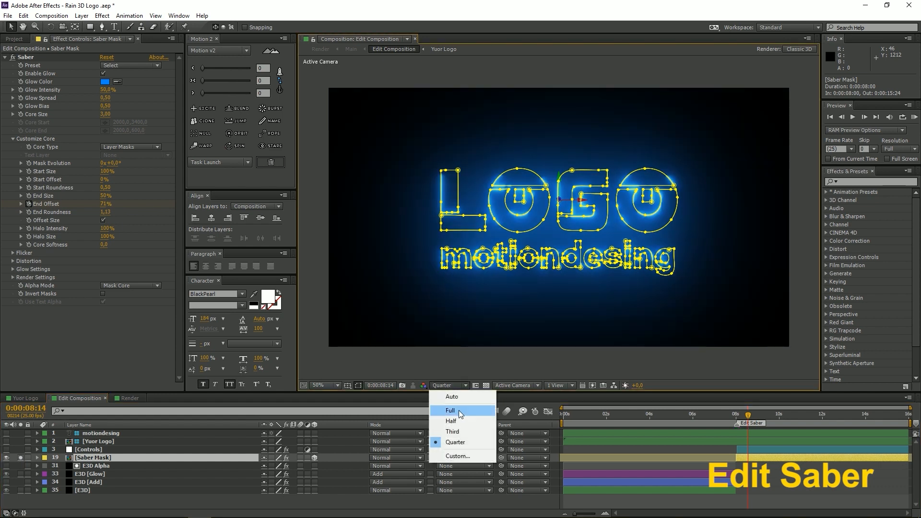
left_click(458, 411)
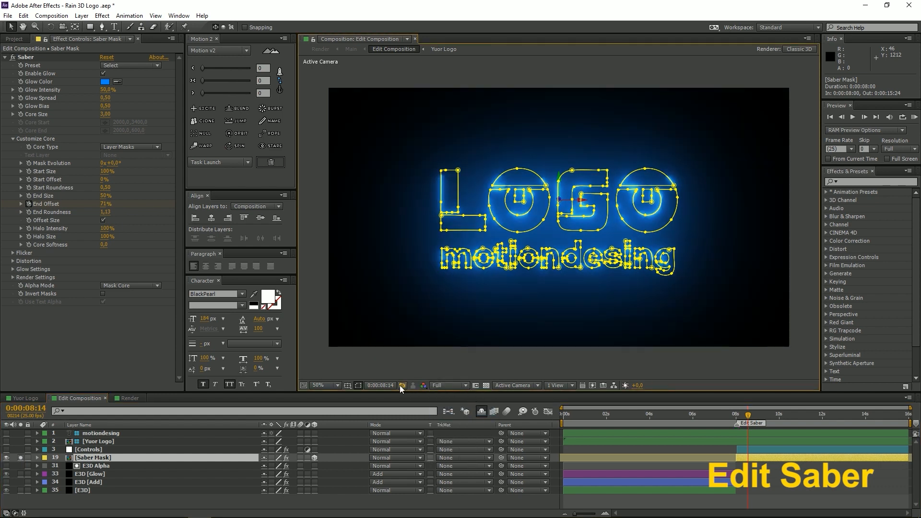
- Compare the Saber Mask layer with mask outlines hidden and shown, leave them shown, and disable its Saber effect
left_click(359, 384)
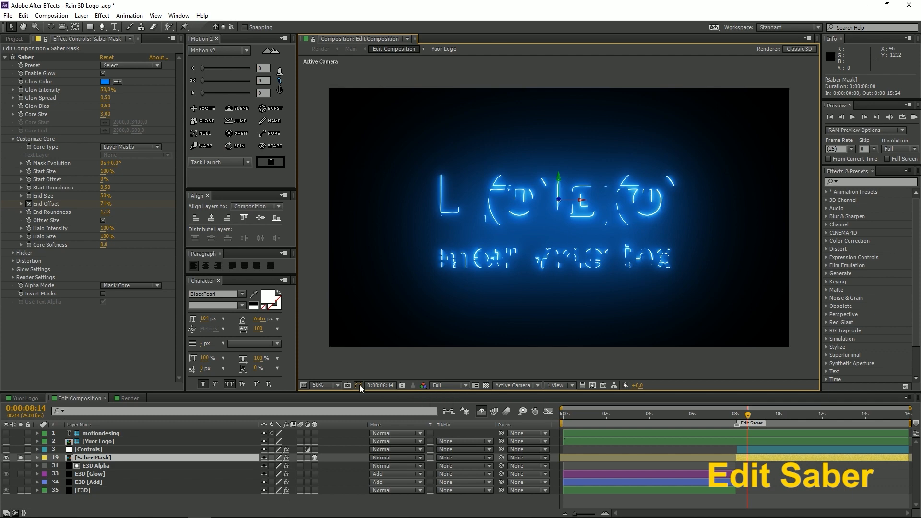
left_click(359, 385)
left_click(358, 385)
left_click(358, 384)
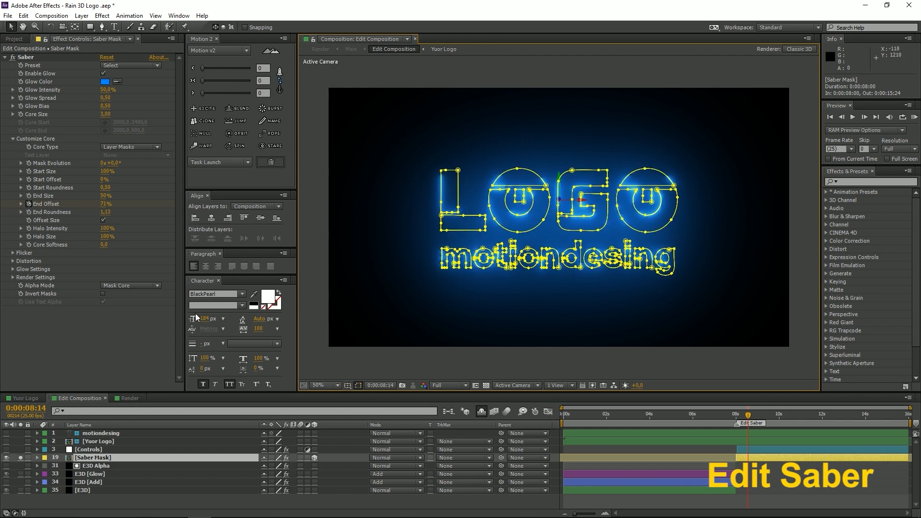
left_click(13, 56)
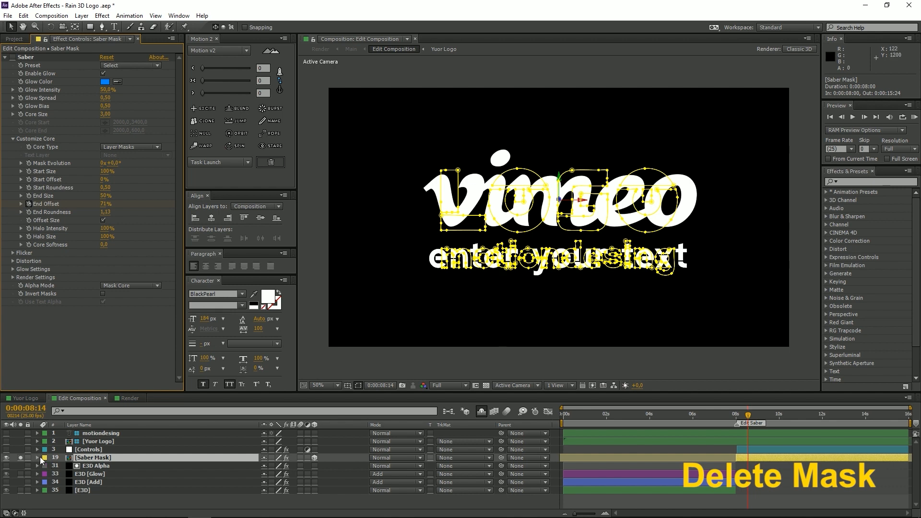
- Delete Mask 1 through Mask 33 from the Saber Mask layer and collapse the layer's properties
left_click(75, 449)
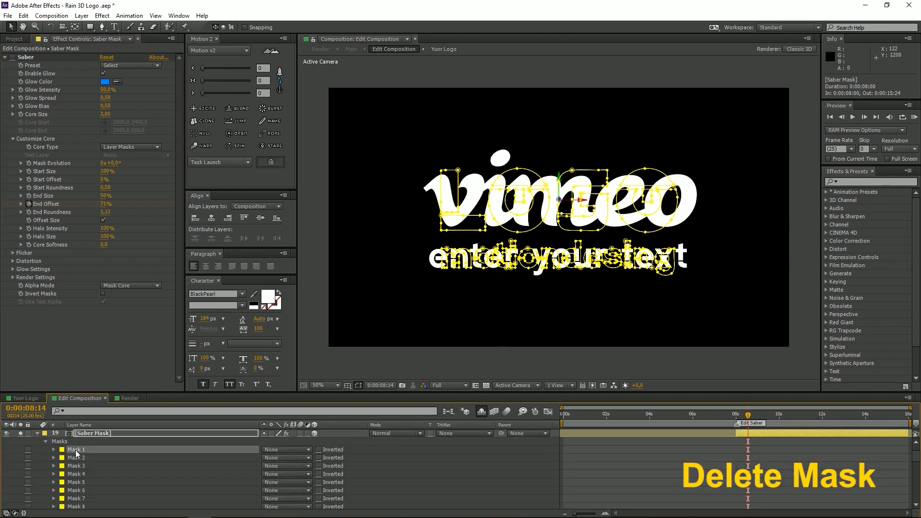
scroll(105, 461, "down", 4)
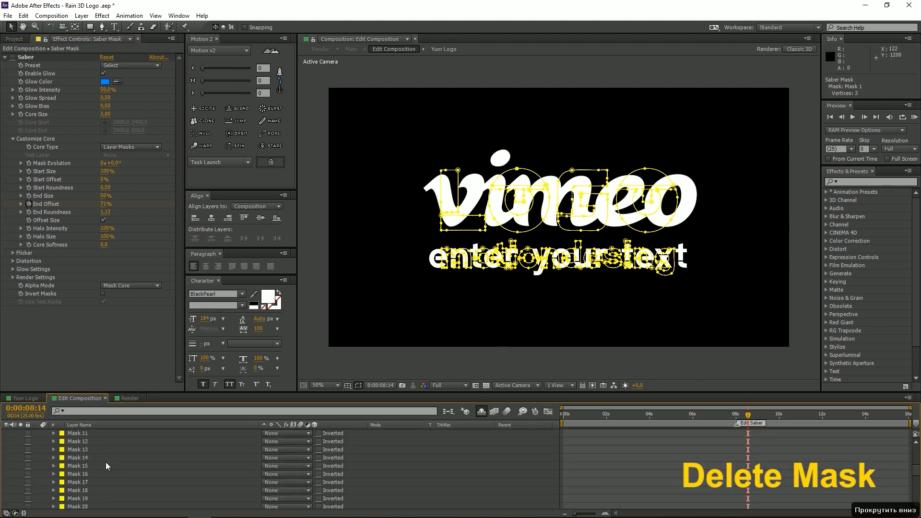
scroll(105, 462, "down", 5)
left_click(82, 448, "shift")
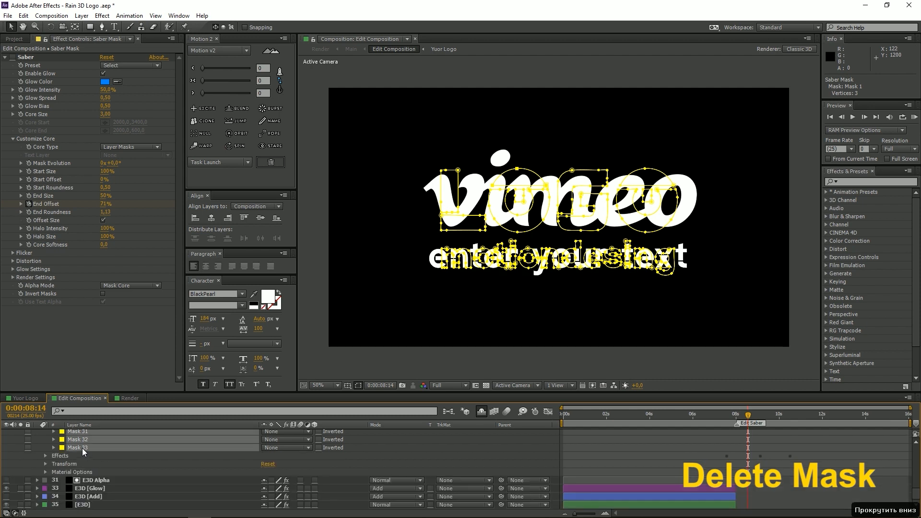
key("Delete")
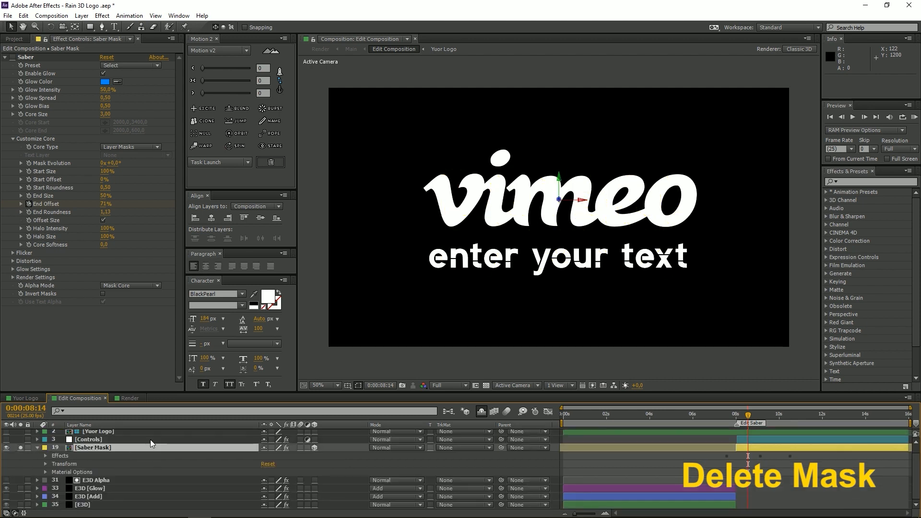
scroll(91, 466, "up", 1)
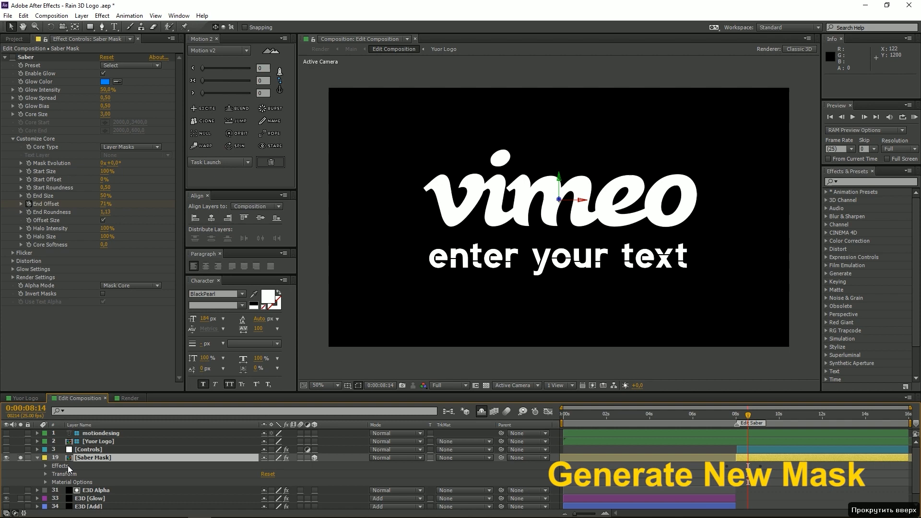
left_click(38, 457)
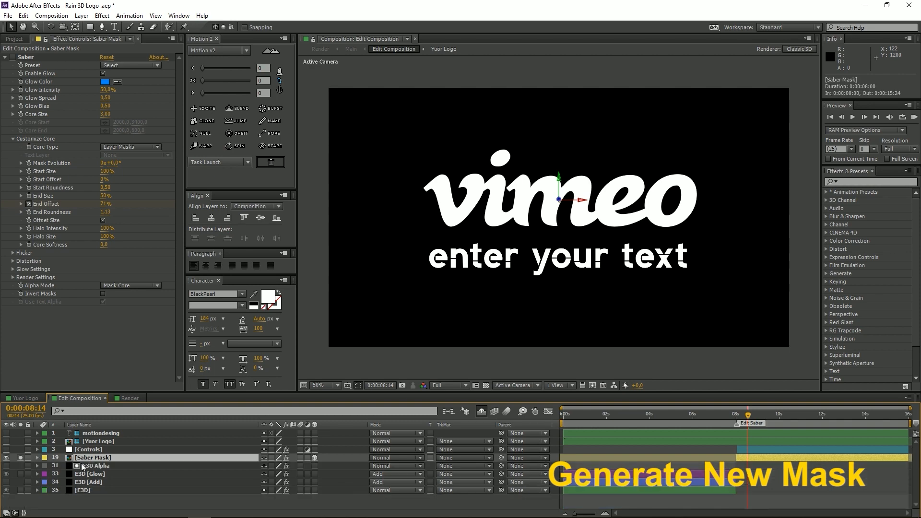
- Auto-trace the Saber Mask layer's Alpha channel on the current frame, applying the masks to the same layer
left_click(82, 15)
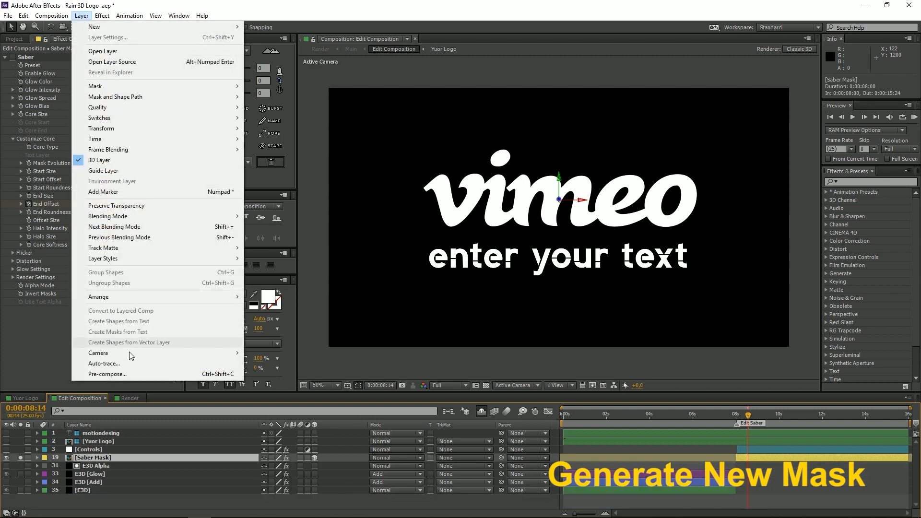
left_click(108, 363)
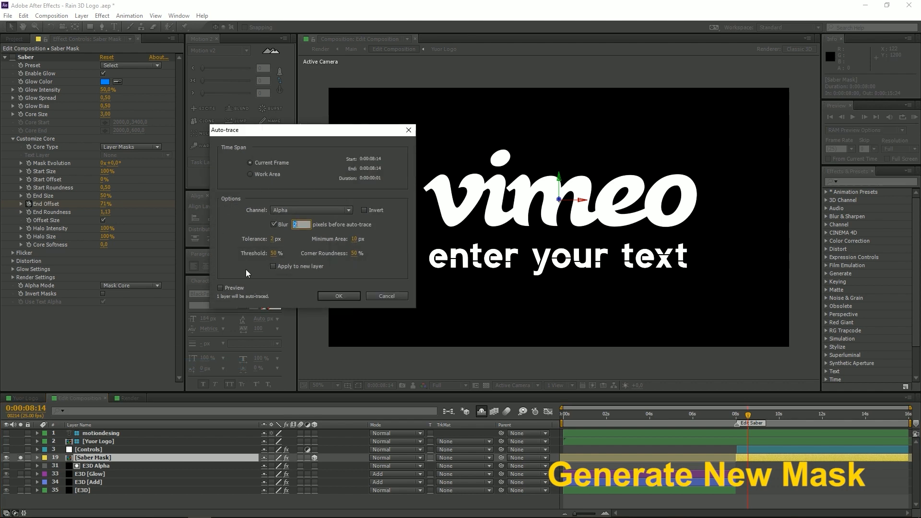
left_click(338, 296)
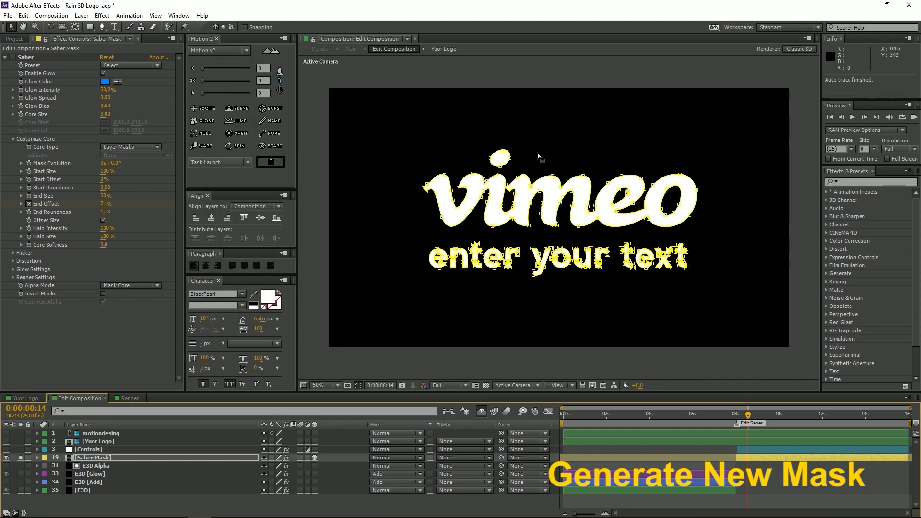
- Turn off solo for the Saber Mask layer, keeping it visible, re-enable its Saber effect and hide the mask outlines
left_click(20, 457)
left_click(6, 457)
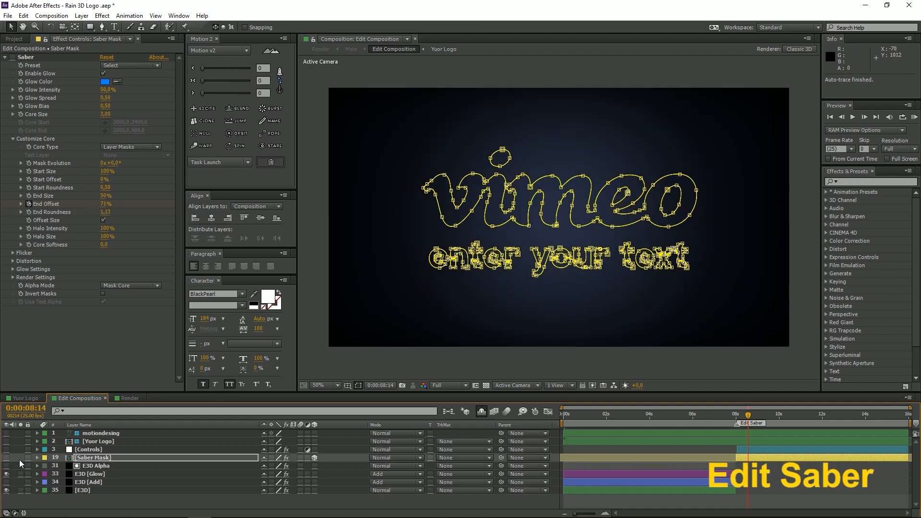
left_click(6, 458)
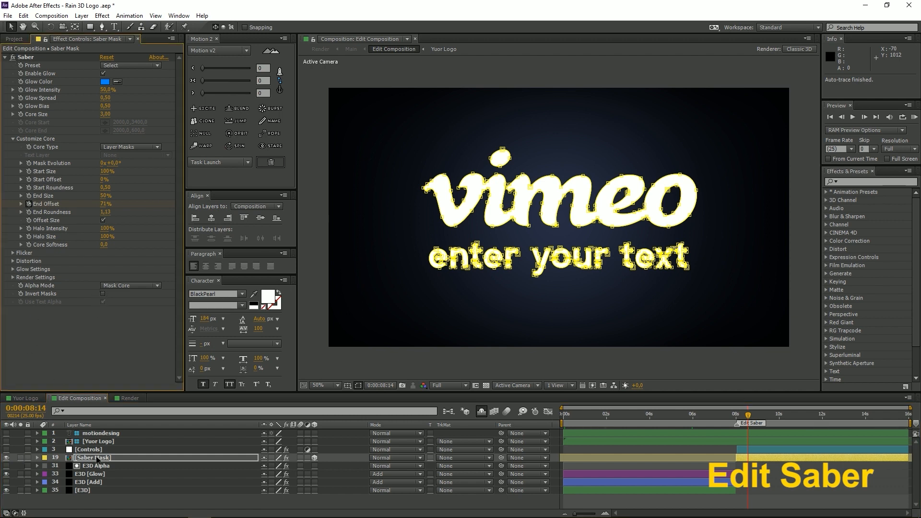
left_click(359, 386)
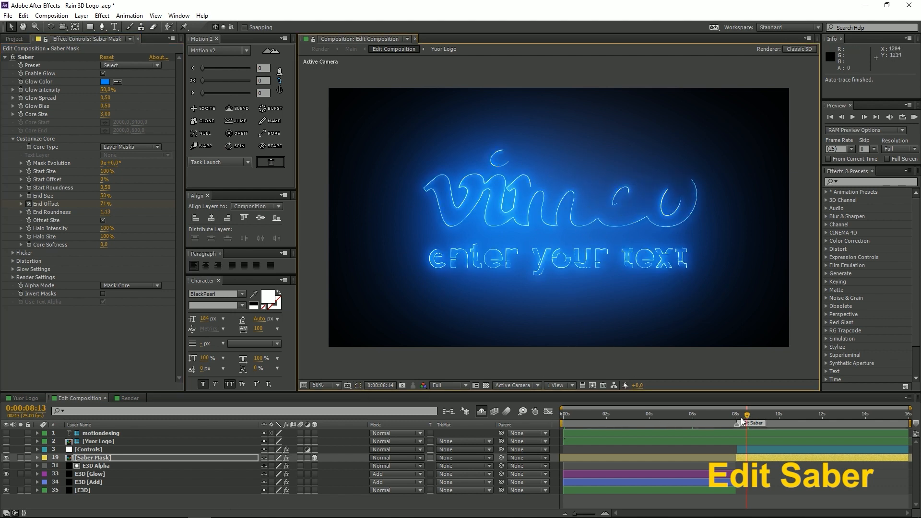
- Move the current time to 0:00:08:08 and set the composition preview resolution to Quarter
left_click_drag(747, 416, 742, 416)
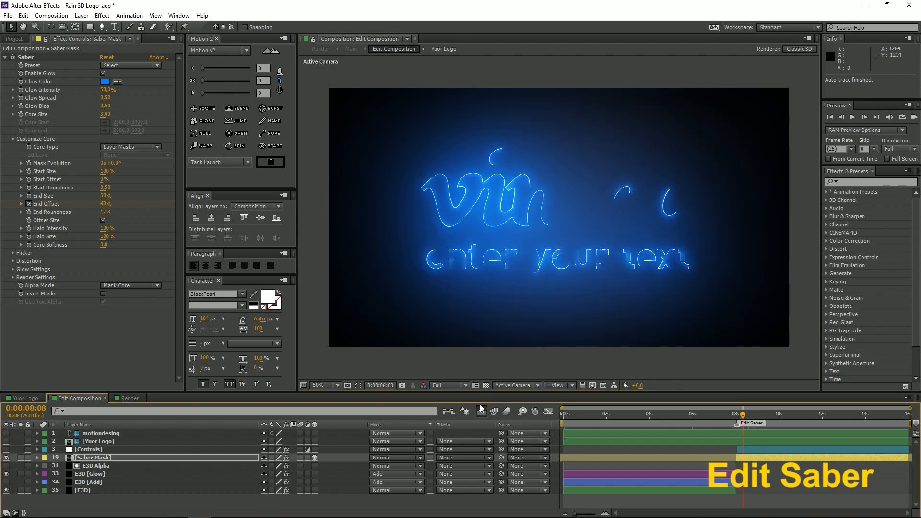
left_click(454, 386)
left_click(458, 442)
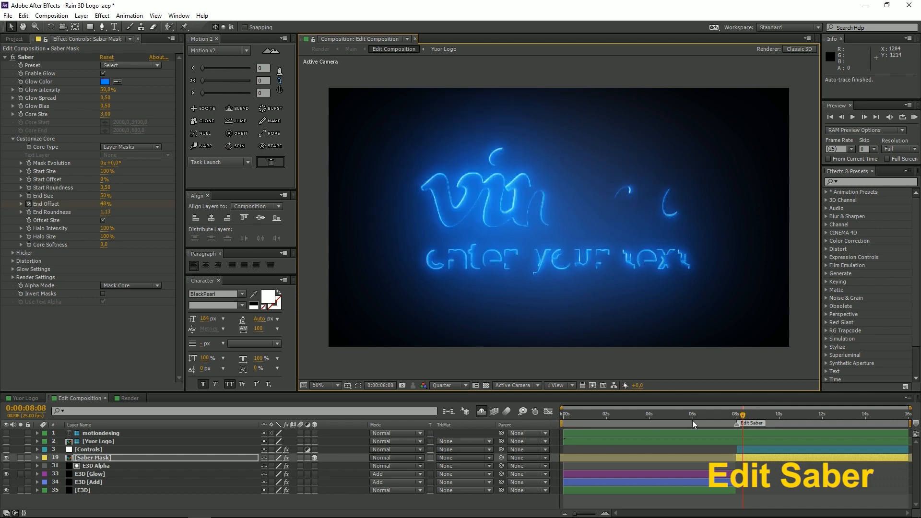
- Move the current time to 0:00:12:11 and set the composition preview resolution to Full
left_click_drag(741, 417, 831, 419)
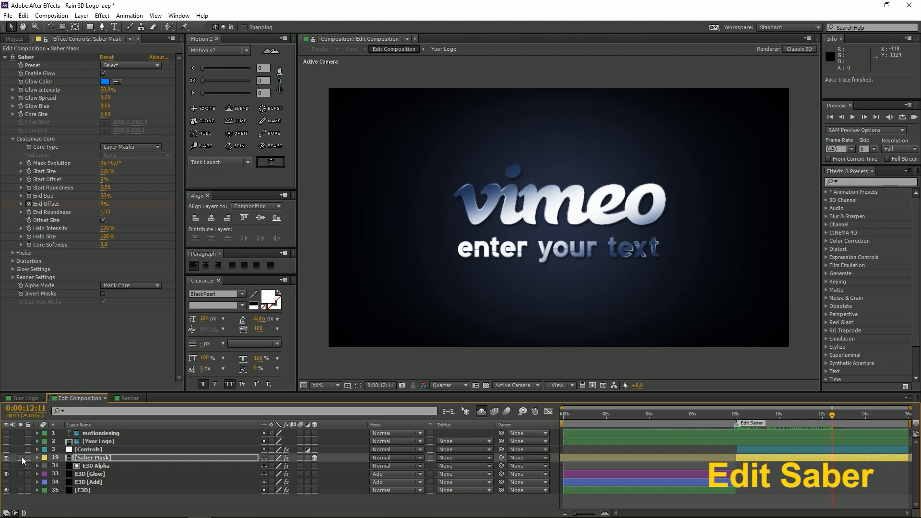
left_click(449, 385)
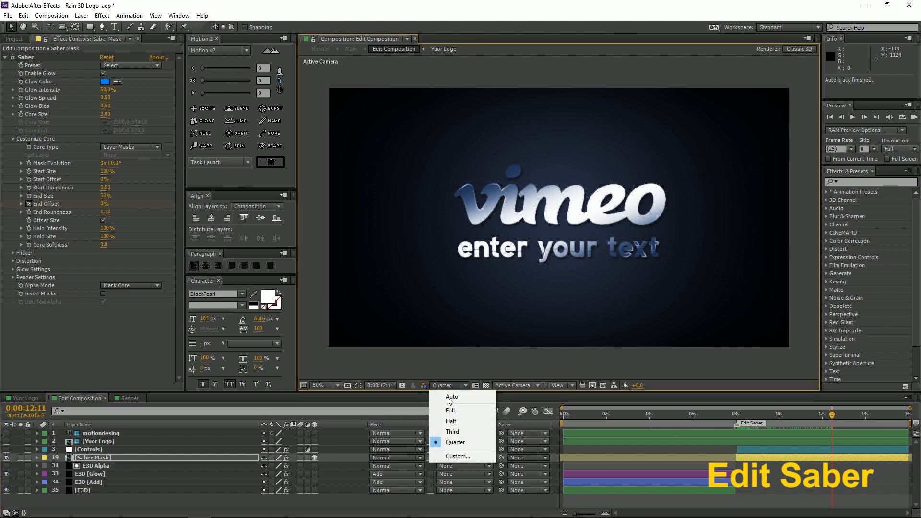
left_click(449, 346)
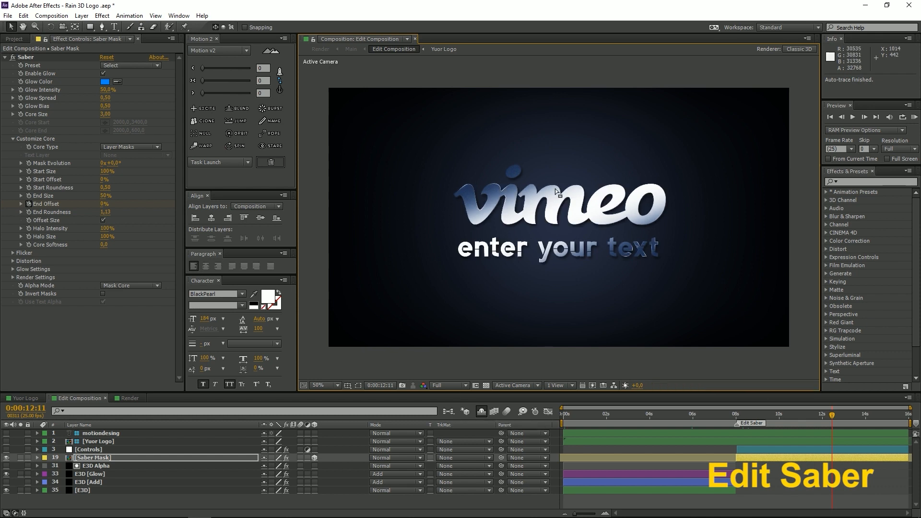
- Show the Controls layer's effects and toggle Original Color Logo on and back off to compare the logo colors
left_click(88, 450)
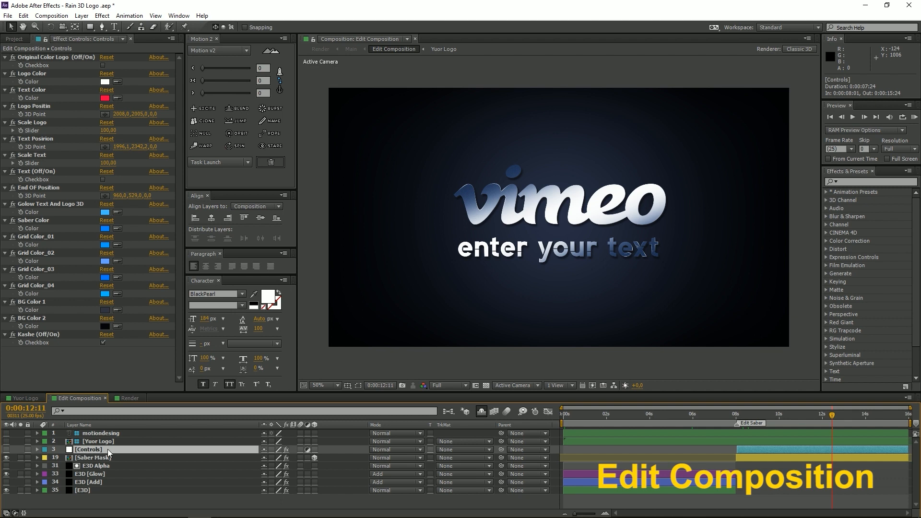
left_click(38, 58)
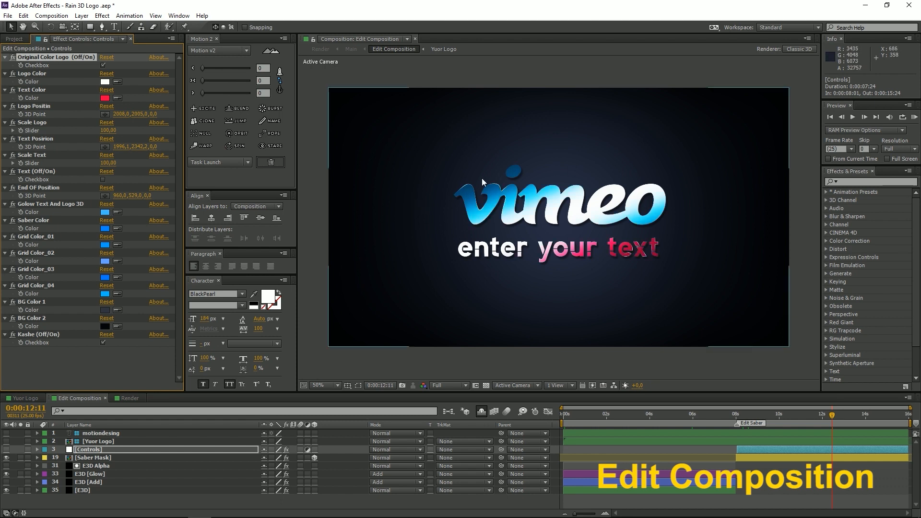
left_click(103, 65)
- Set the Controls layer's Logo Color to a bright red
left_click(41, 73)
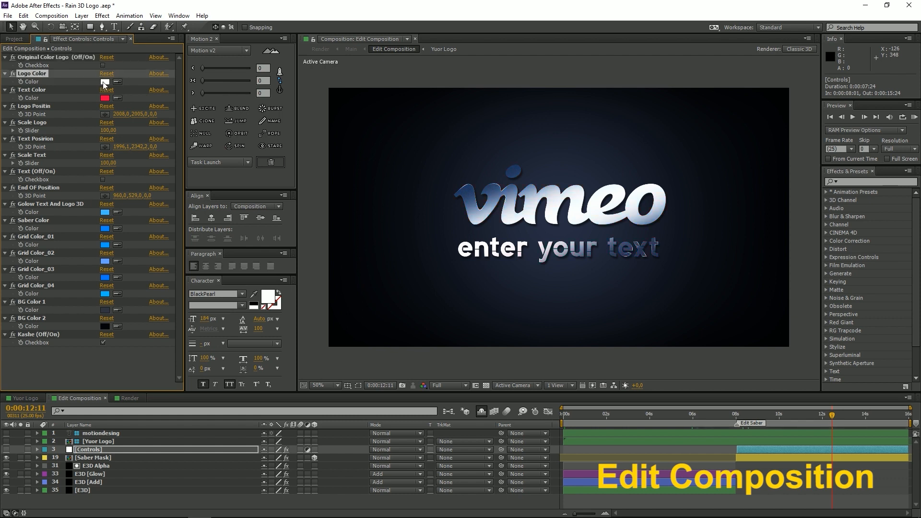
left_click(104, 82)
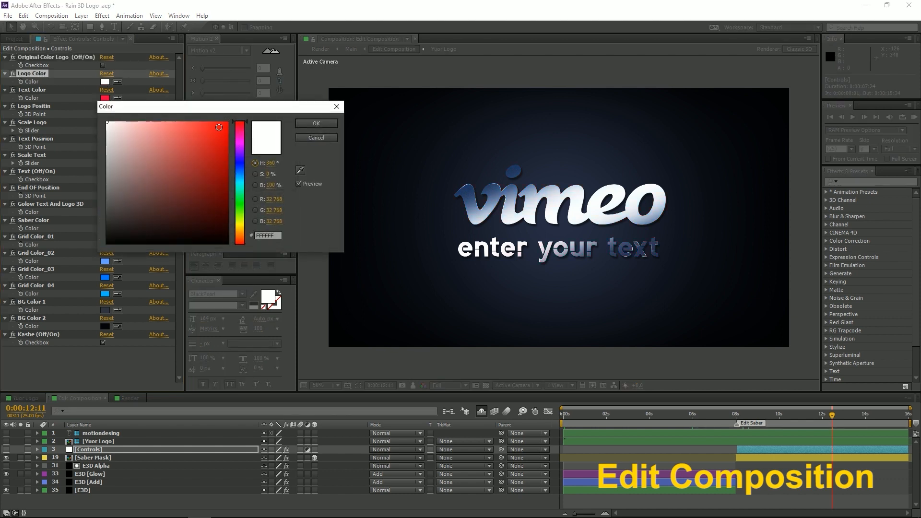
left_click(219, 127)
left_click(314, 124)
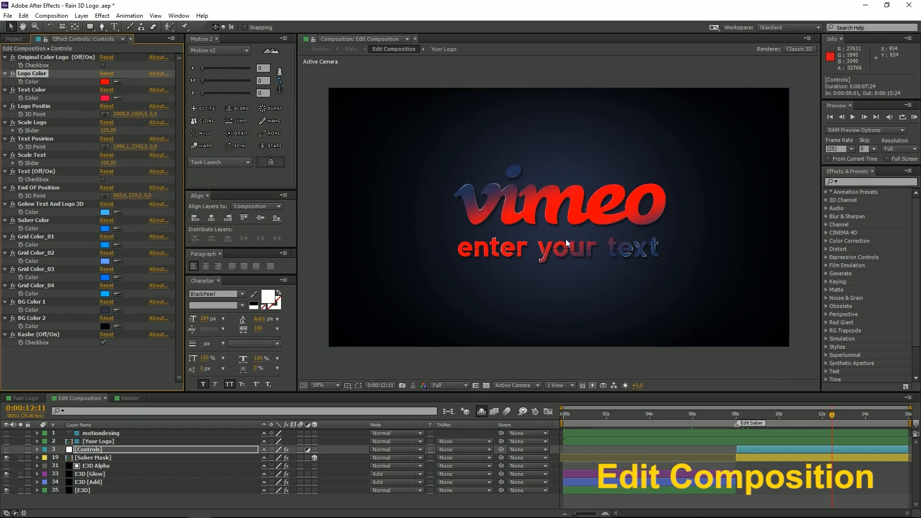
- Enable Original Color Logo and set the Logo Color to white (FEFEFE)
left_click(102, 65)
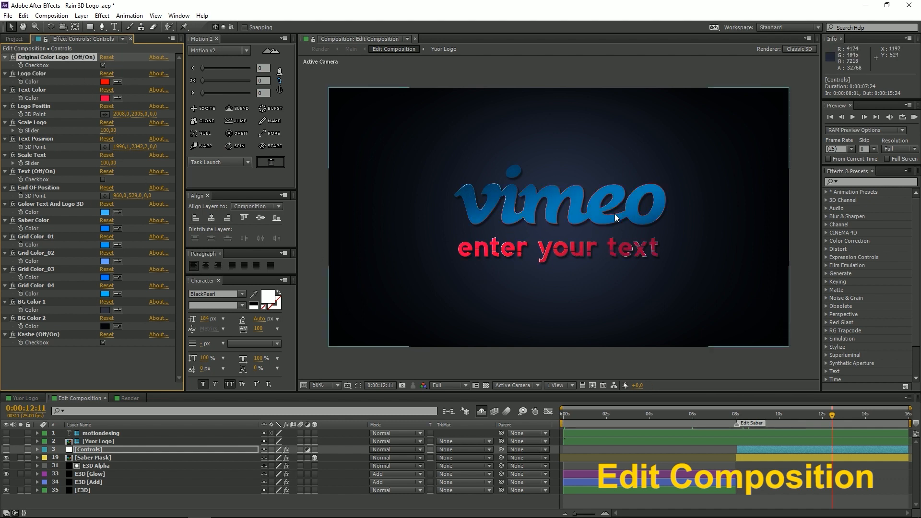
scroll(614, 214, "up", 2)
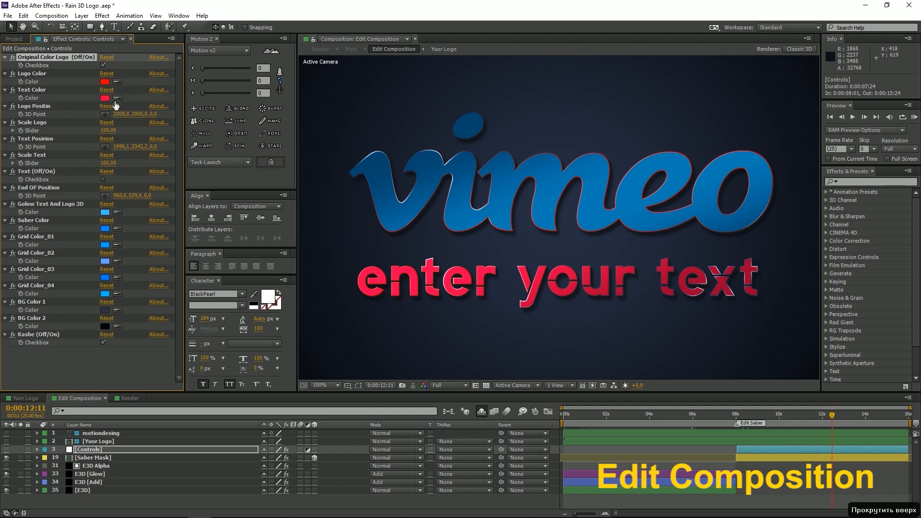
left_click(104, 82)
left_click(166, 152)
left_click(117, 129)
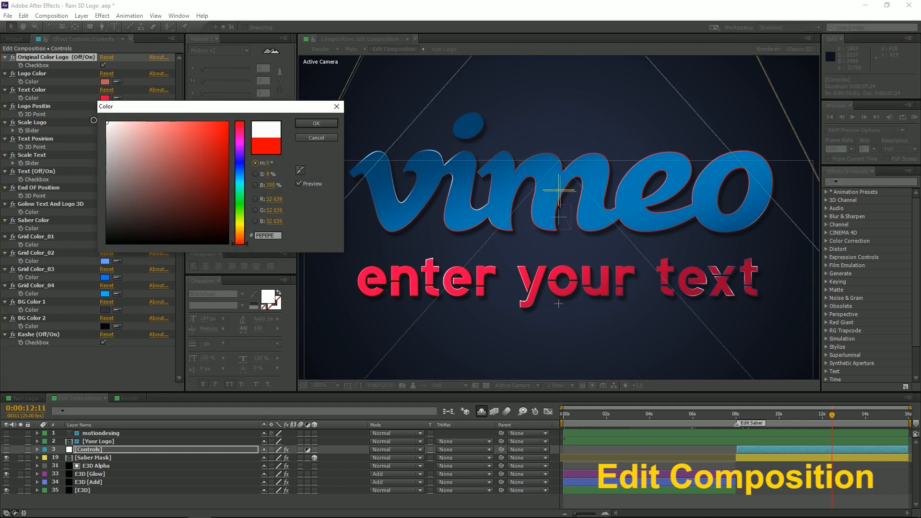
left_click(312, 124)
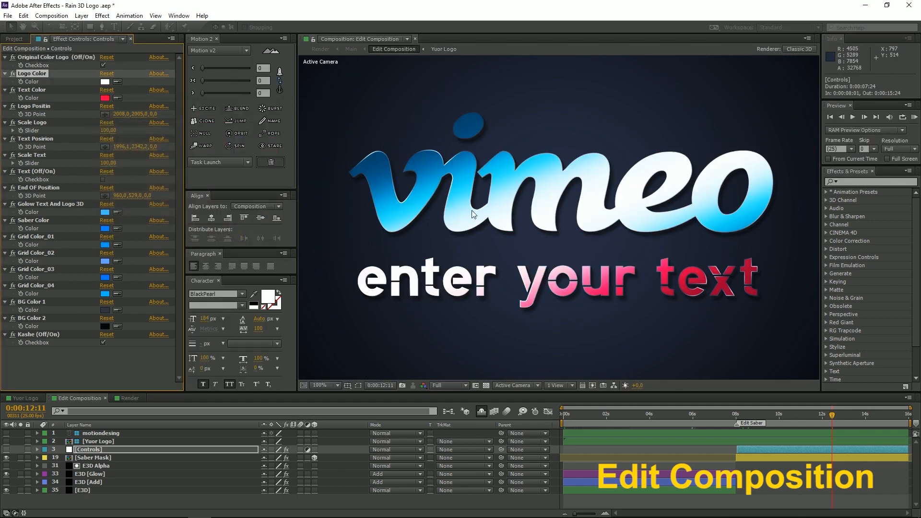
- Set the Text Color to a dark blue with a hue of 195°
left_click(18, 89)
left_click(104, 98)
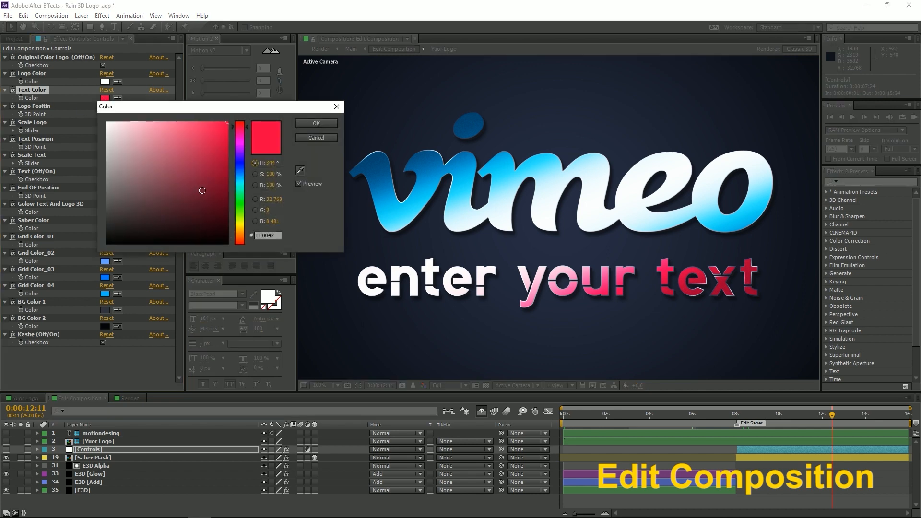
left_click(239, 177)
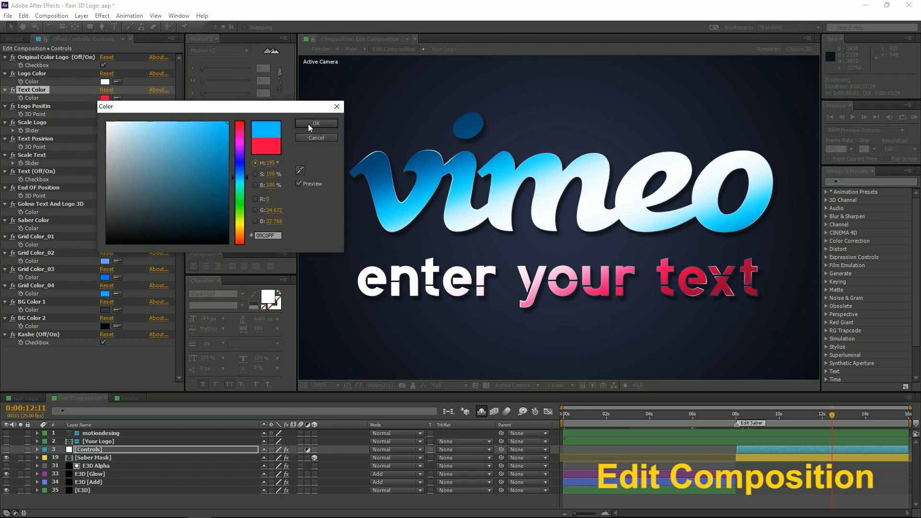
left_click(225, 167)
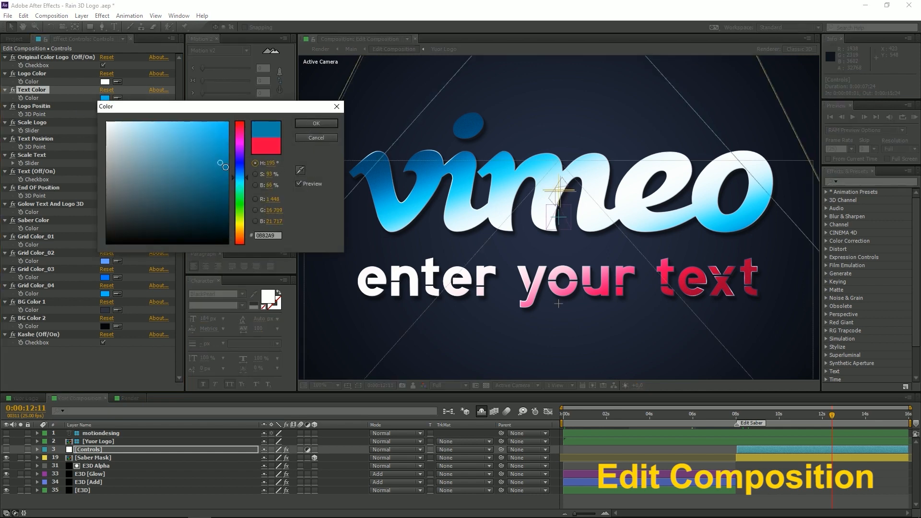
left_click(314, 123)
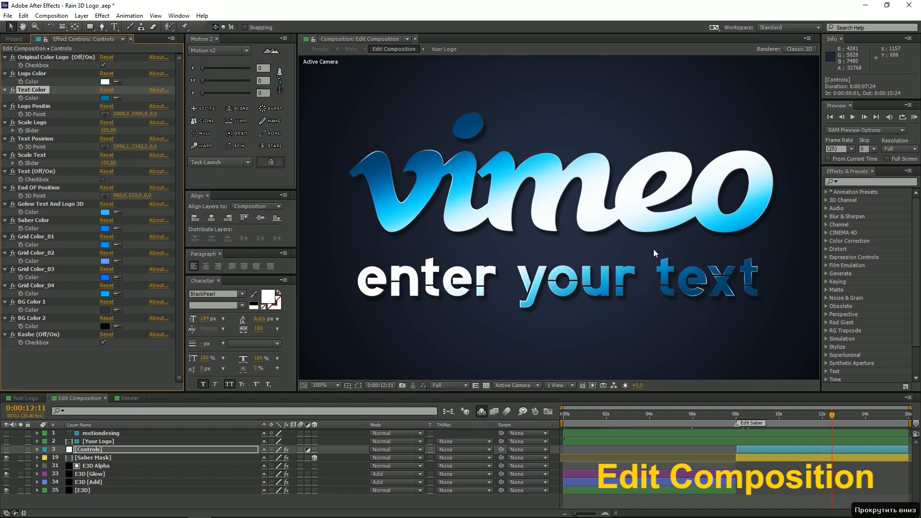
scroll(653, 249, "down", 2)
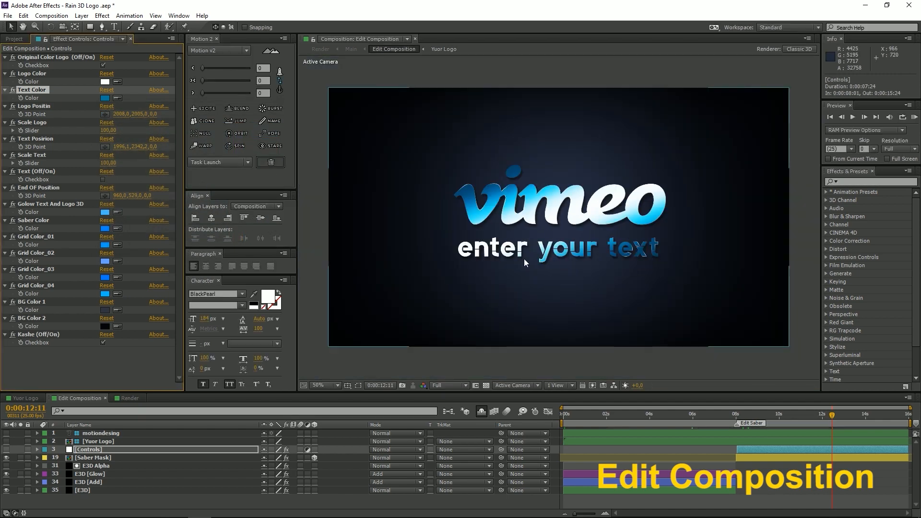
- With the preview resolution at Quarter, set the logo position's Y value to 2031 and Scale Logo to 109
left_click(42, 106)
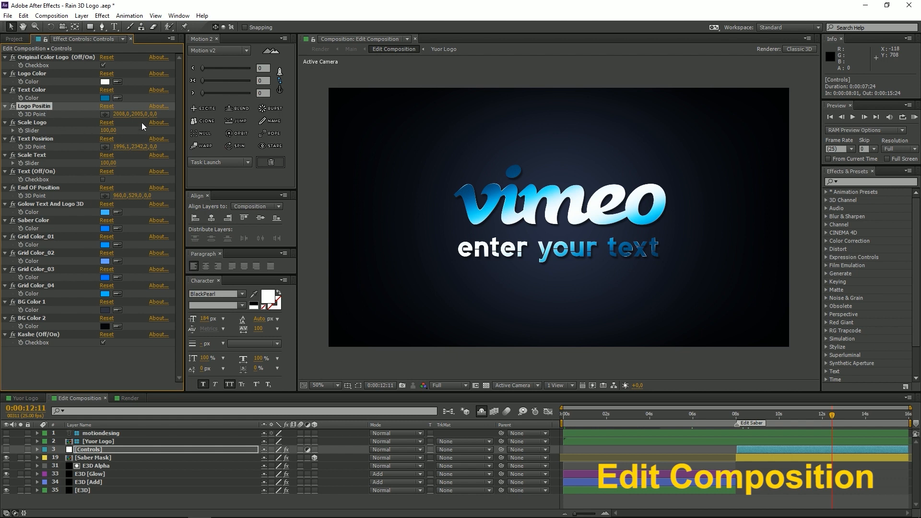
left_click_drag(144, 113, 148, 115)
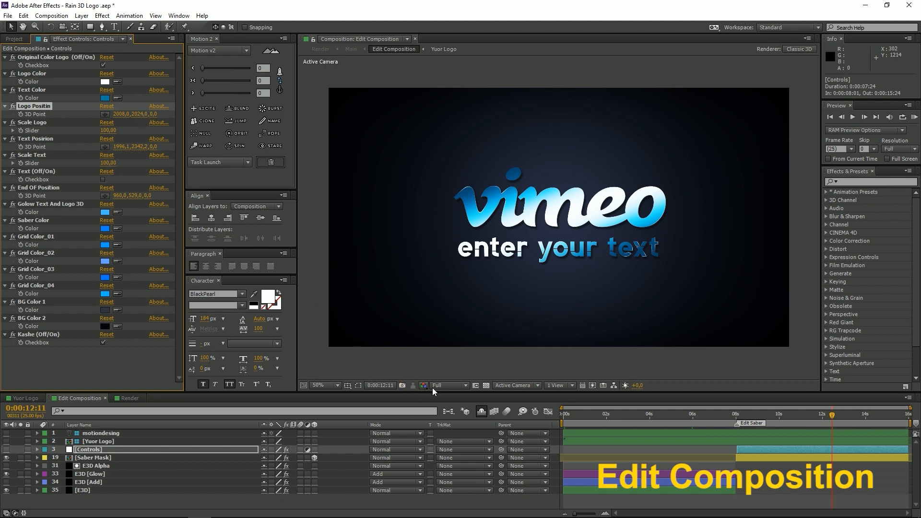
left_click(449, 385)
left_click(456, 442)
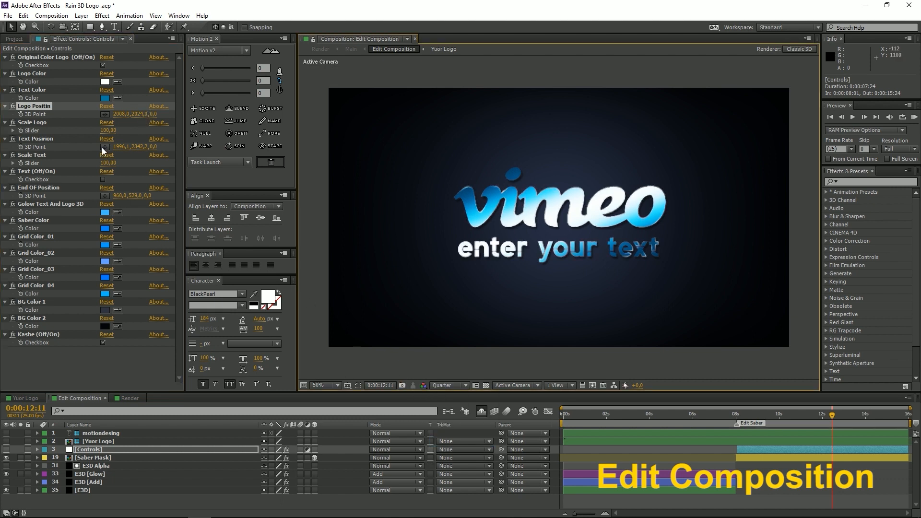
mouse_move(139, 114)
left_mouse_down()
mouse_move(152, 114)
mouse_move(140, 116)
left_mouse_up()
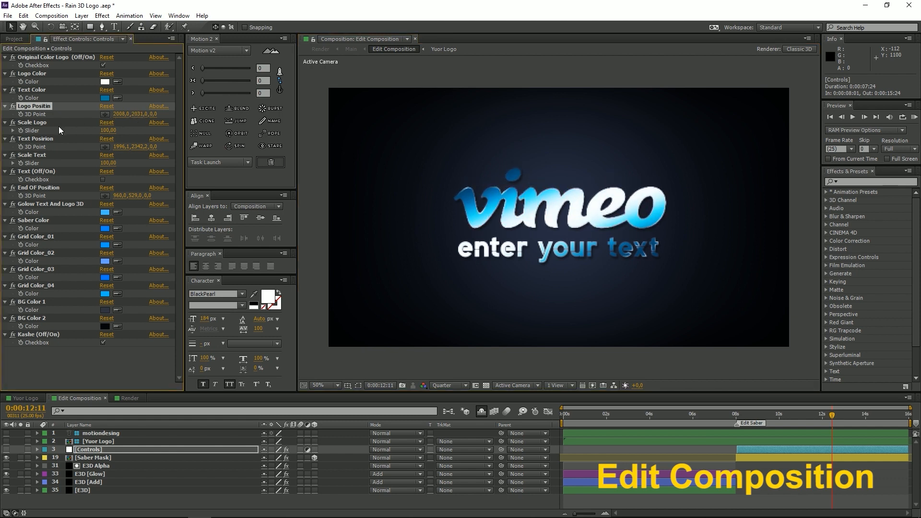
left_click(41, 123)
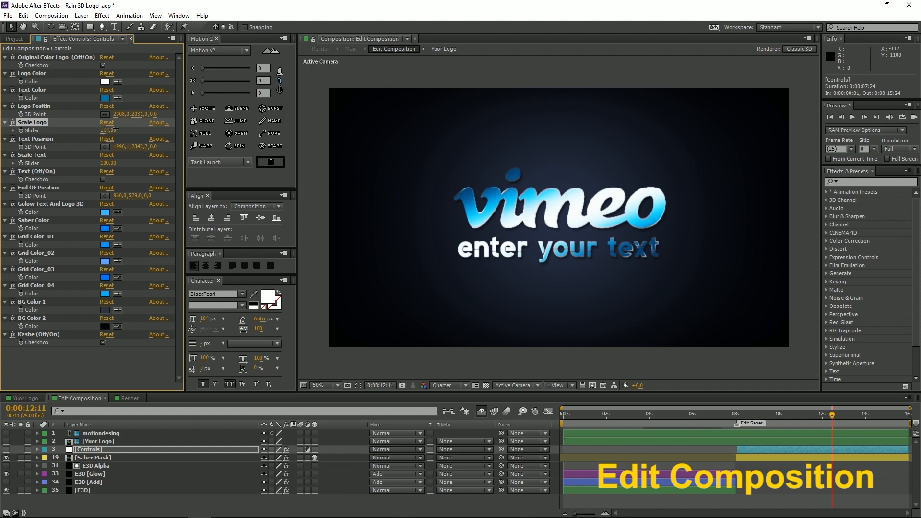
mouse_move(115, 129)
left_mouse_down()
mouse_move(96, 127)
mouse_move(107, 125)
left_mouse_up()
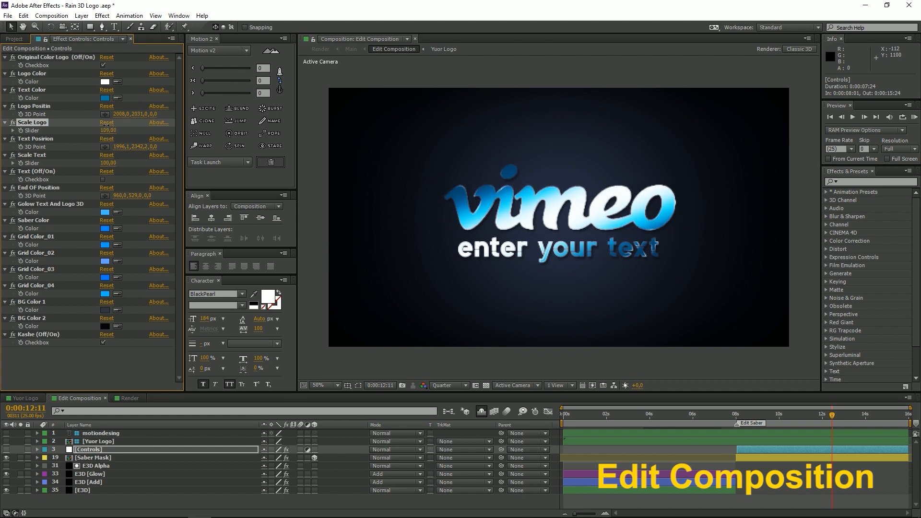
- Set the text position's Y value to 2355.2 and Scale Text to 111
left_click(39, 139)
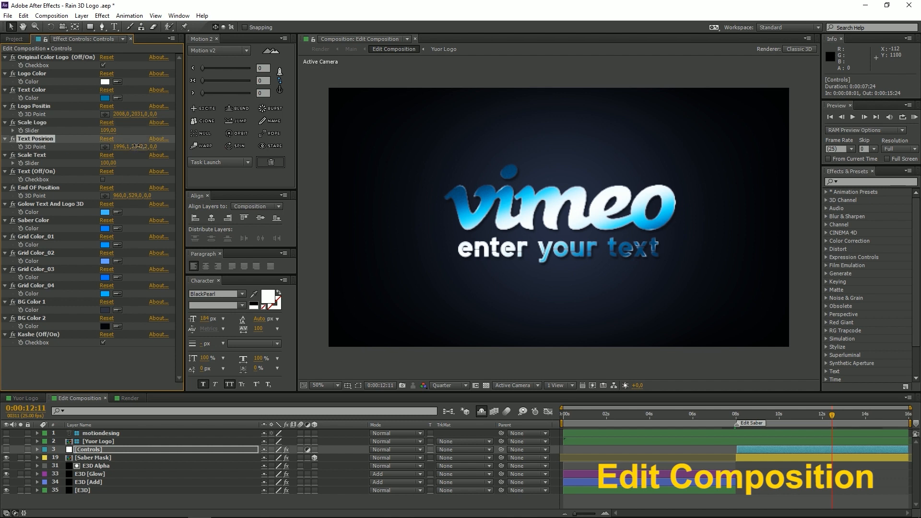
left_click_drag(137, 147, 106, 157)
left_click(38, 154)
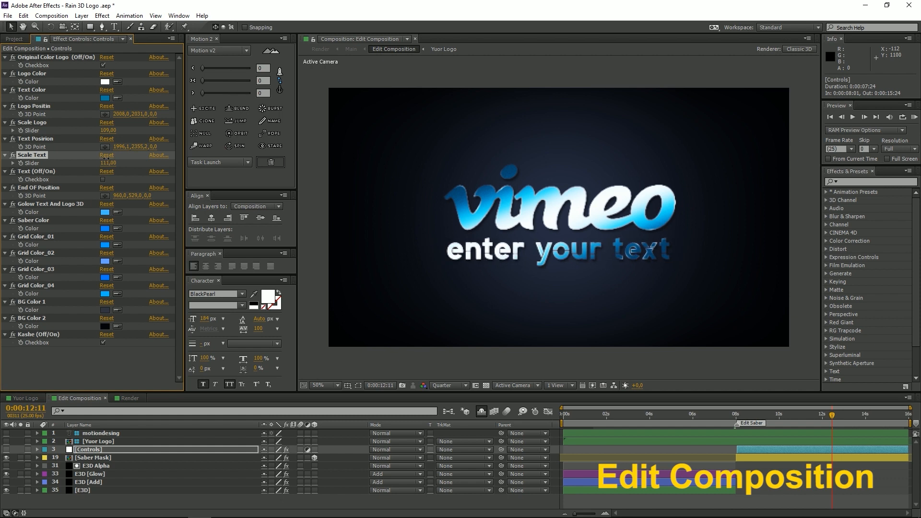
- Delete the Text (Off/On) control from the Controls layer
left_click(36, 171)
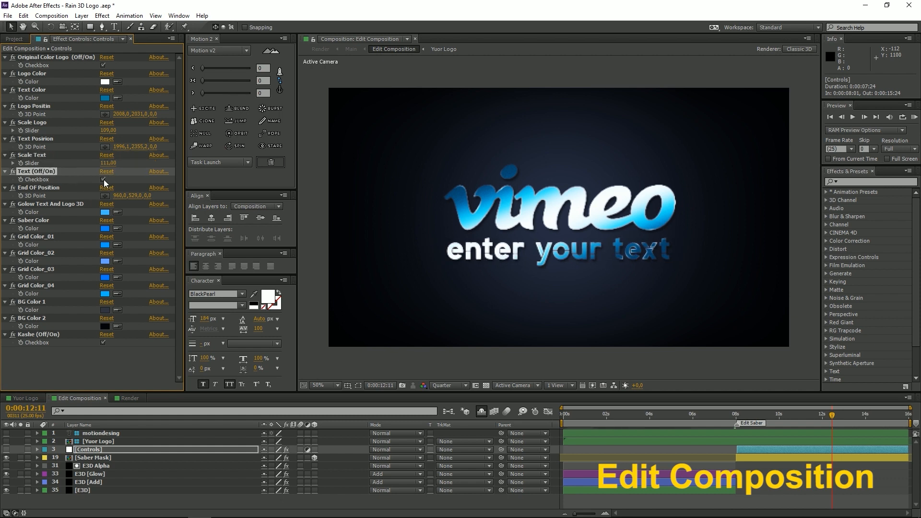
key("Delete")
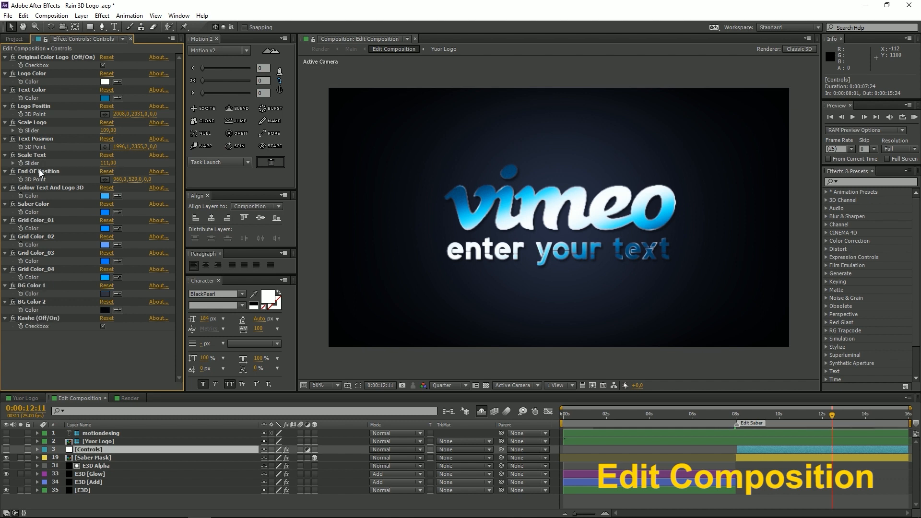
left_click(34, 155)
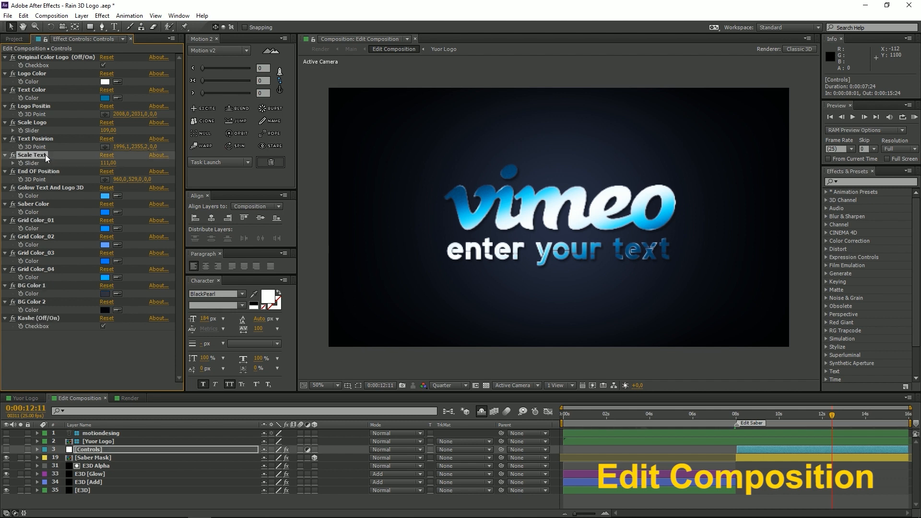
- At 0:00:10:14, set the End Of Position control's Y value to 312 to place the light flare between logo and tagline
left_click(38, 172)
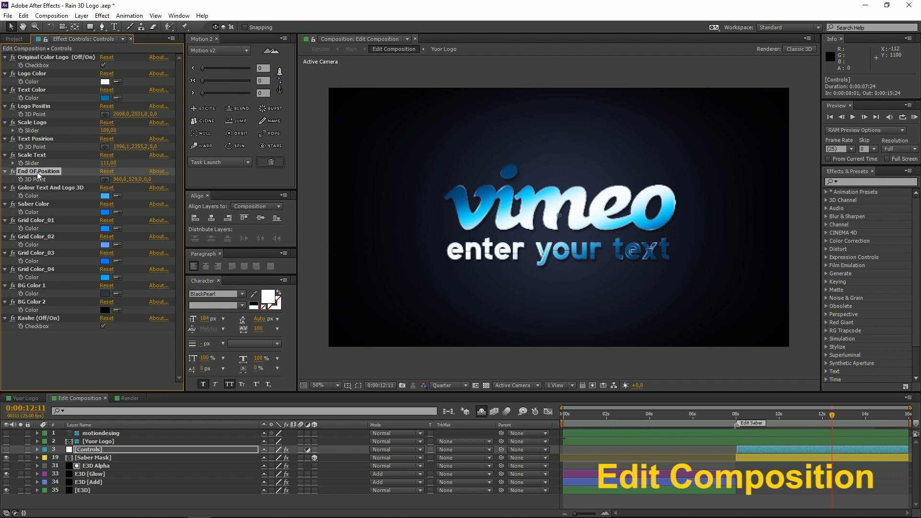
left_click(838, 415)
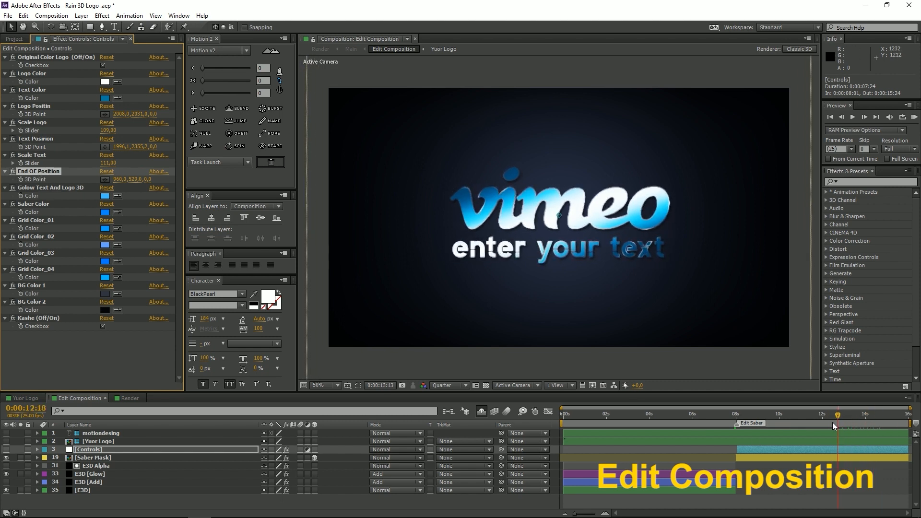
left_click_drag(832, 422, 792, 421)
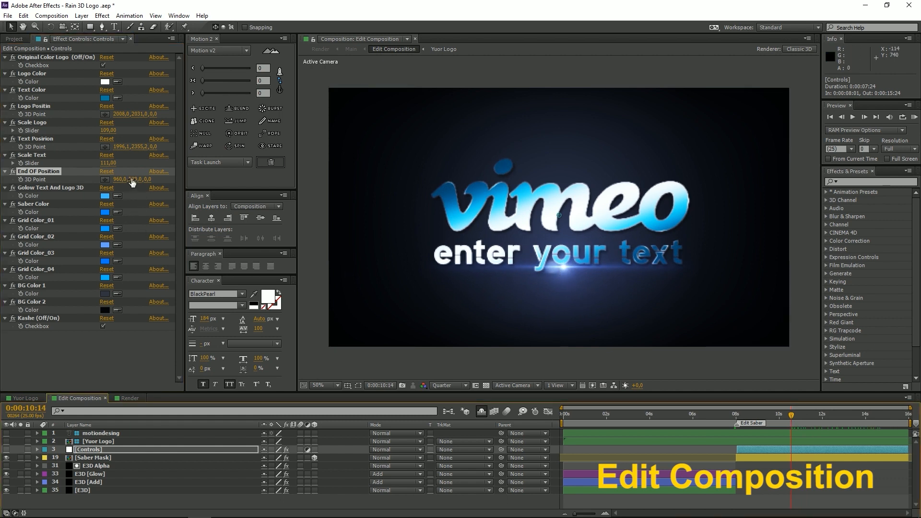
left_click_drag(132, 182, 51, 155)
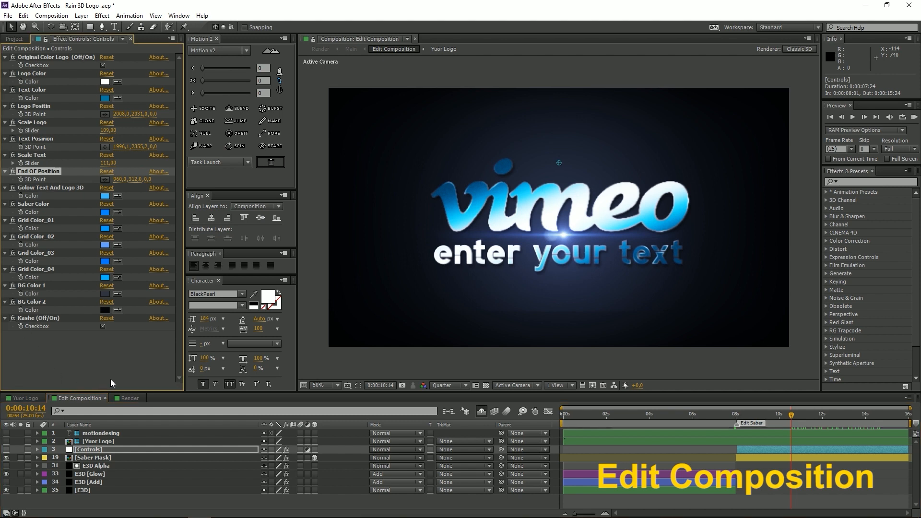
- Set the composition preview resolution back to Full
left_click(447, 384)
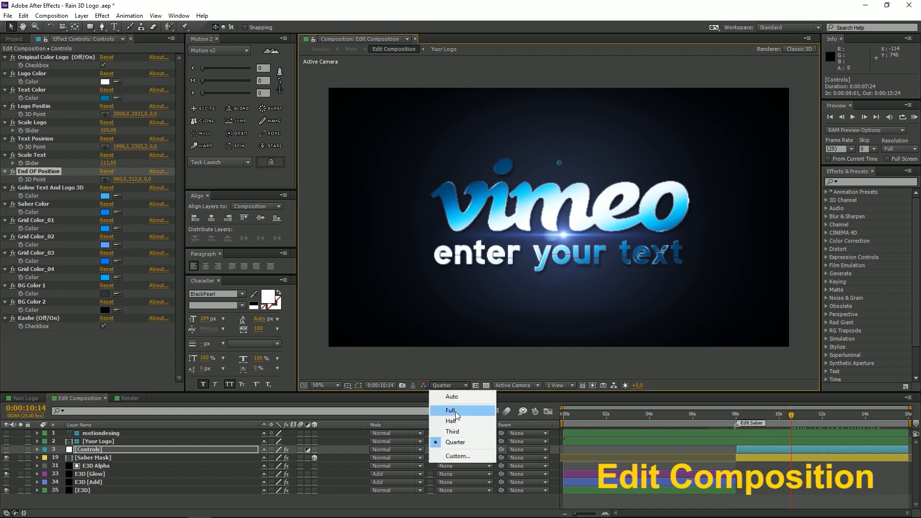
left_click(455, 412)
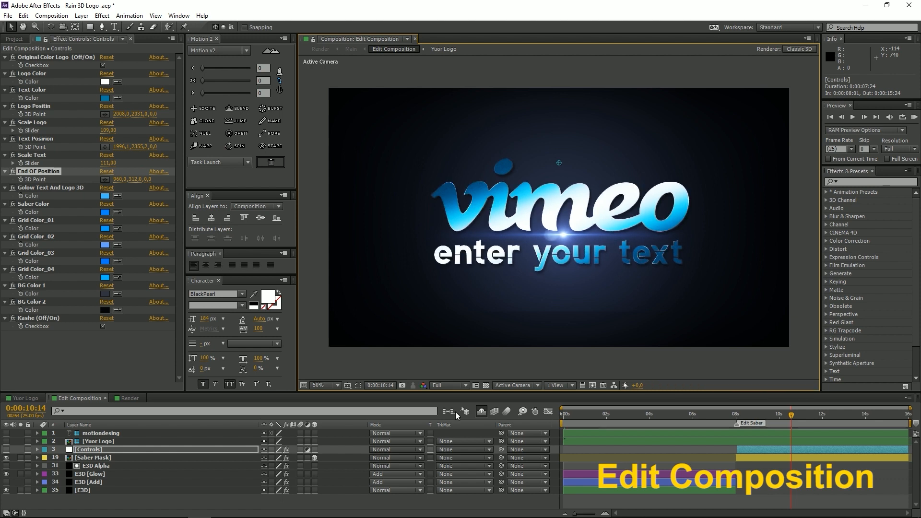
left_click(482, 411)
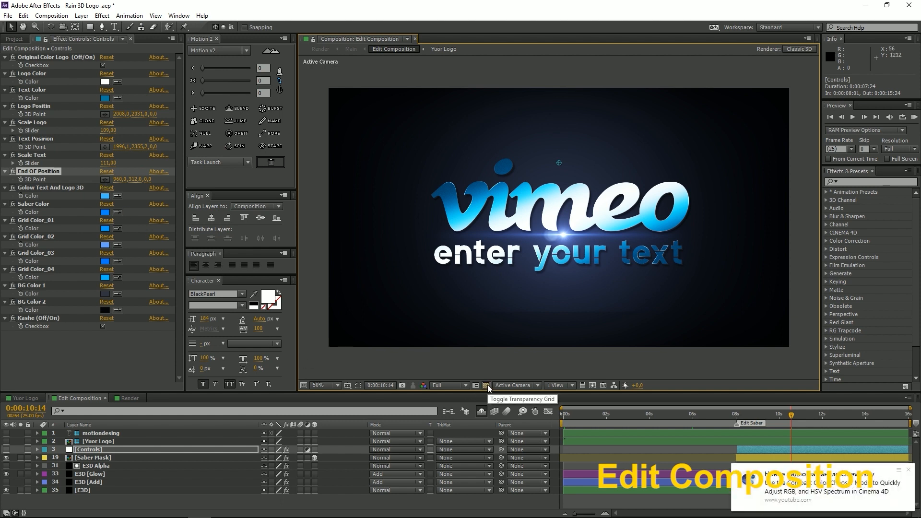
- Dismiss the desktop notification, set the composition preview resolution to Quarter and go to 0:00:13:14
left_click(906, 467)
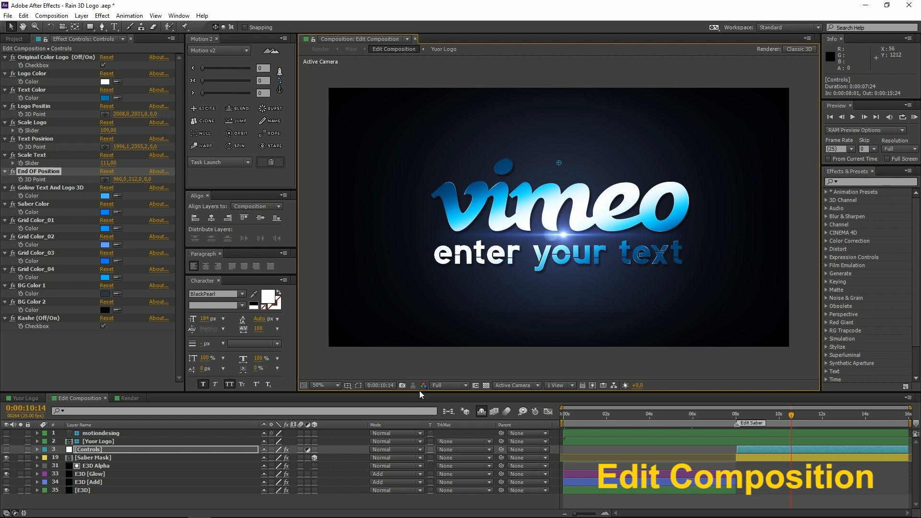
left_click(450, 384)
left_click(457, 442)
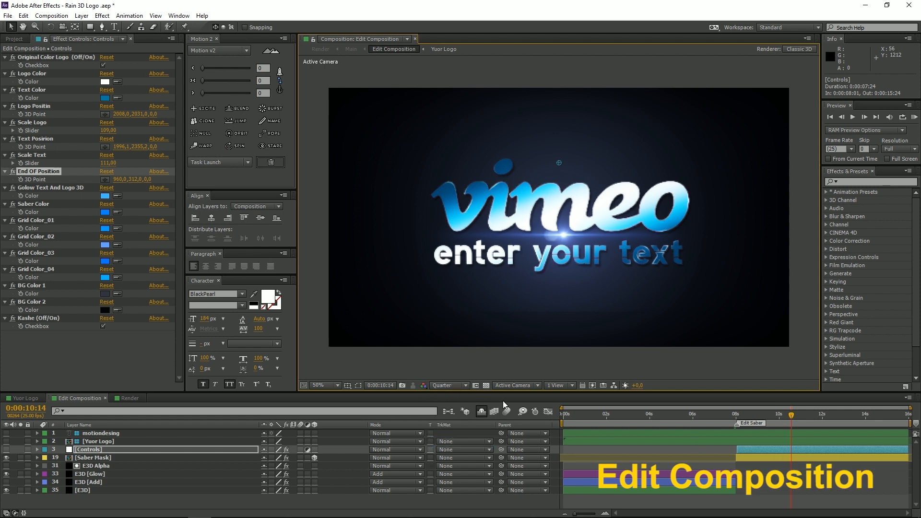
left_click_drag(784, 417, 855, 416)
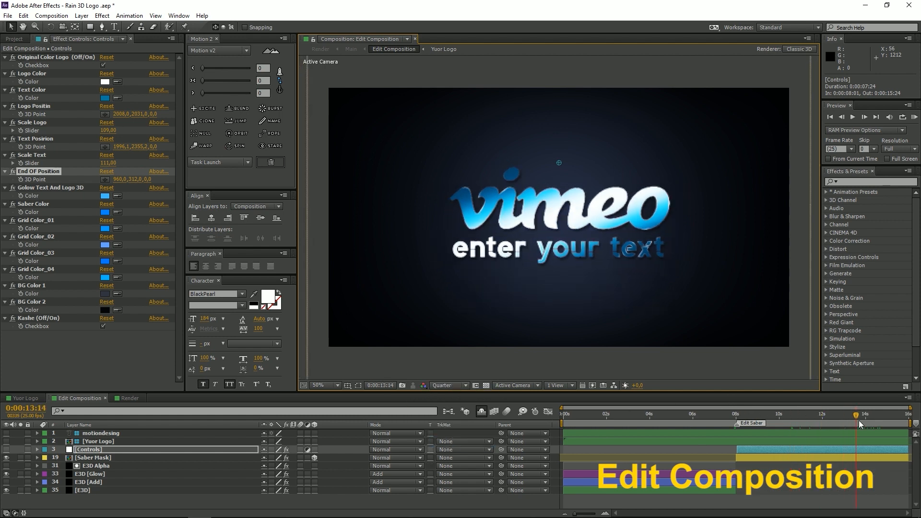
- At 0:00:06:01, change the Golow Text And Logo 3D glow color to mint green
left_click(56, 187)
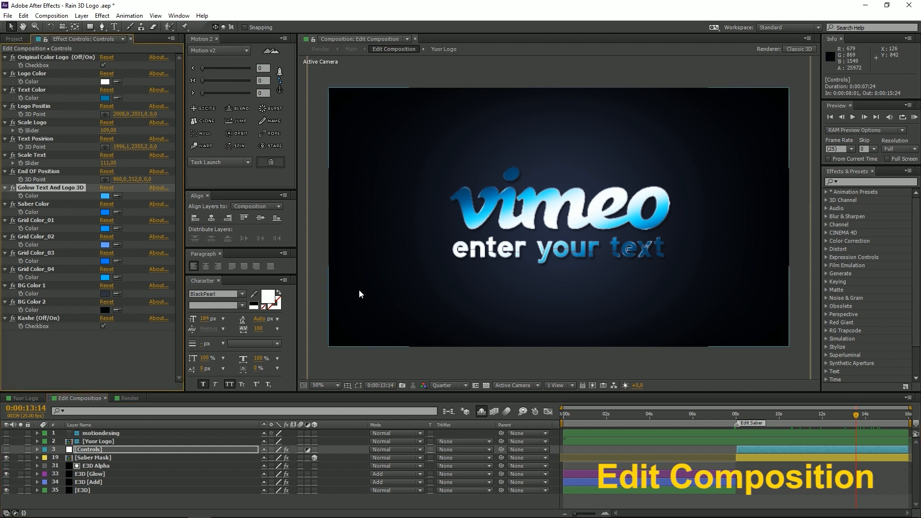
left_click(692, 415)
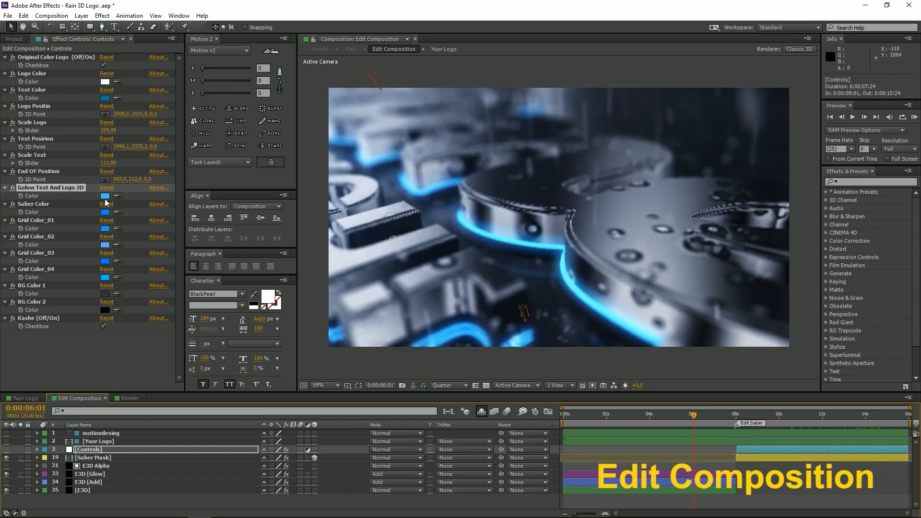
left_click(104, 196)
left_click_drag(240, 148, 241, 137)
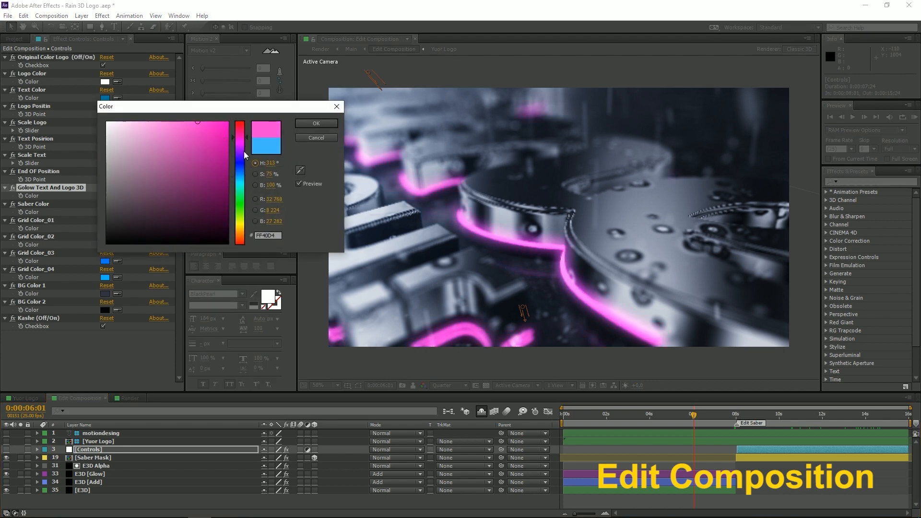
mouse_move(242, 180)
left_mouse_down()
mouse_move(245, 209)
mouse_move(238, 170)
left_mouse_up()
mouse_move(240, 189)
left_mouse_down()
mouse_move(247, 234)
mouse_move(245, 151)
mouse_move(247, 192)
left_mouse_up()
left_click(323, 125)
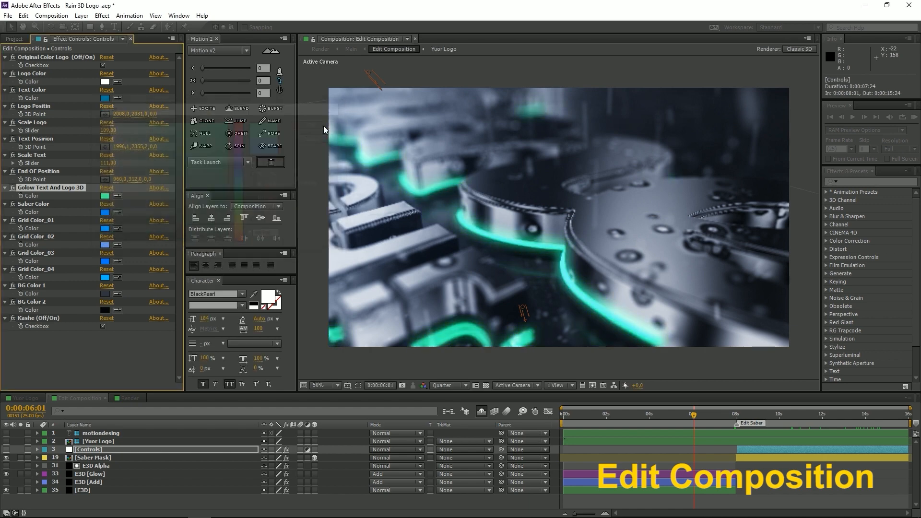
- At 0:00:08:03, change the Saber Color control to orange
left_click(39, 206)
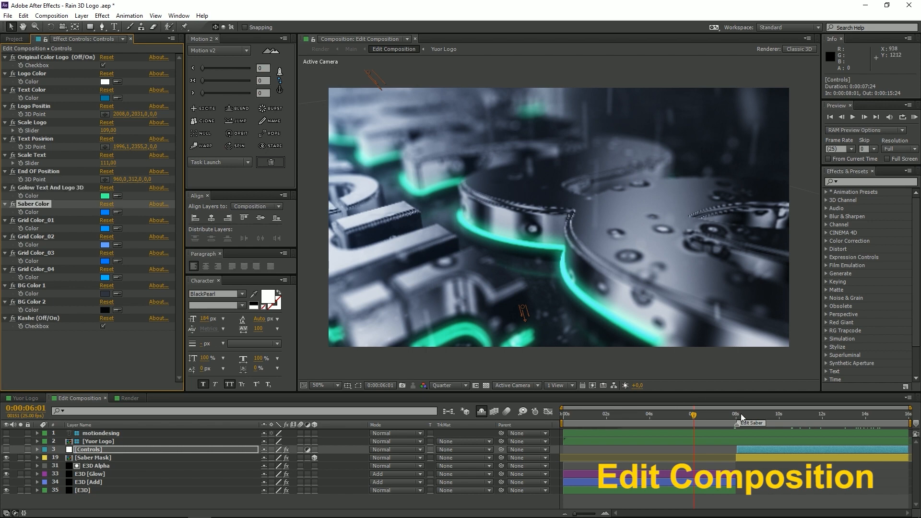
left_click(741, 414)
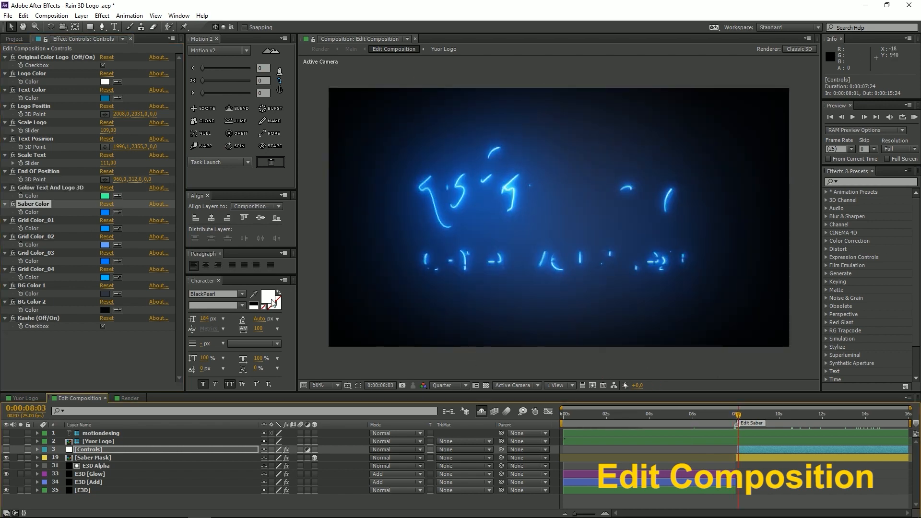
left_click(105, 211)
left_click_drag(240, 188, 238, 234)
left_click(321, 124)
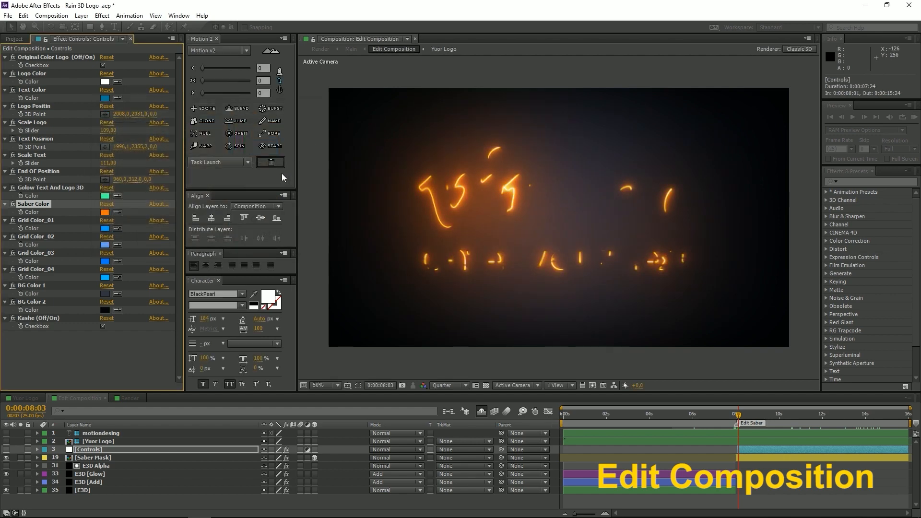
- At 0:00:09:24, match Grid Color_01 to the orange Saber Color by sampling its swatch
left_click(32, 221)
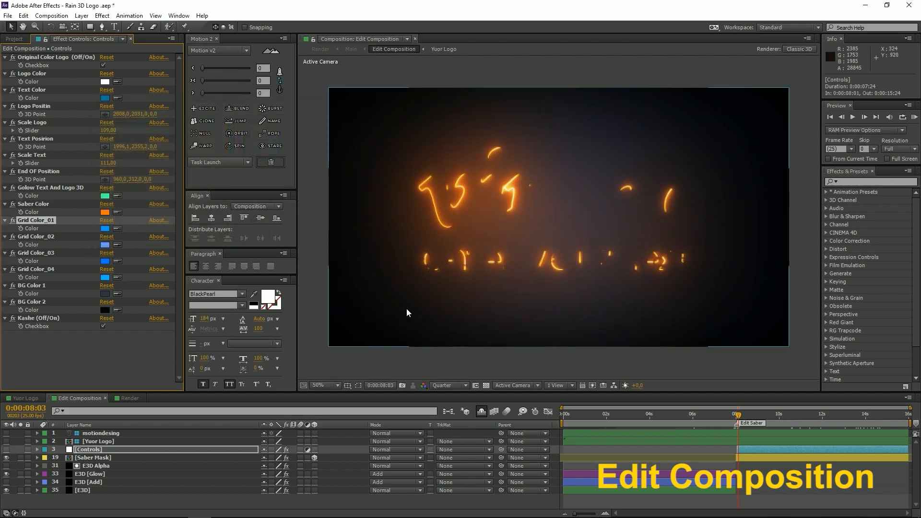
left_click_drag(739, 415, 778, 421)
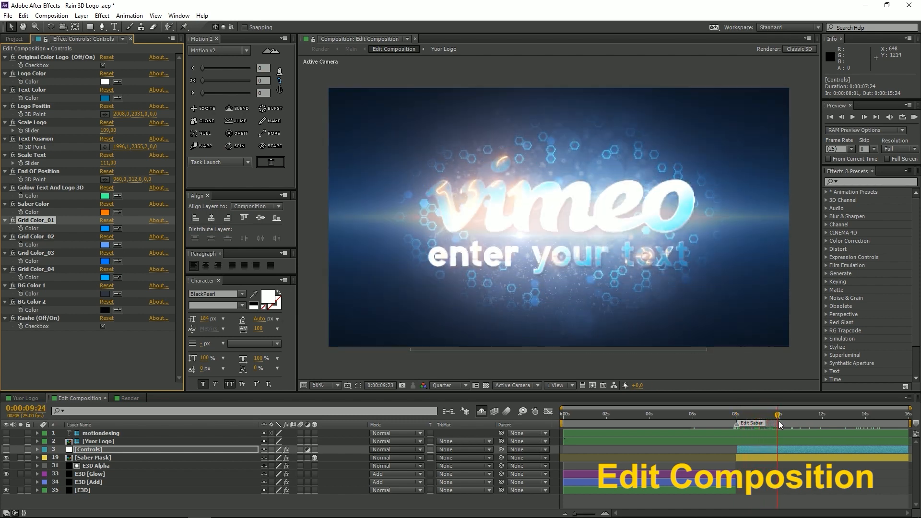
left_click(117, 228)
left_click(105, 212)
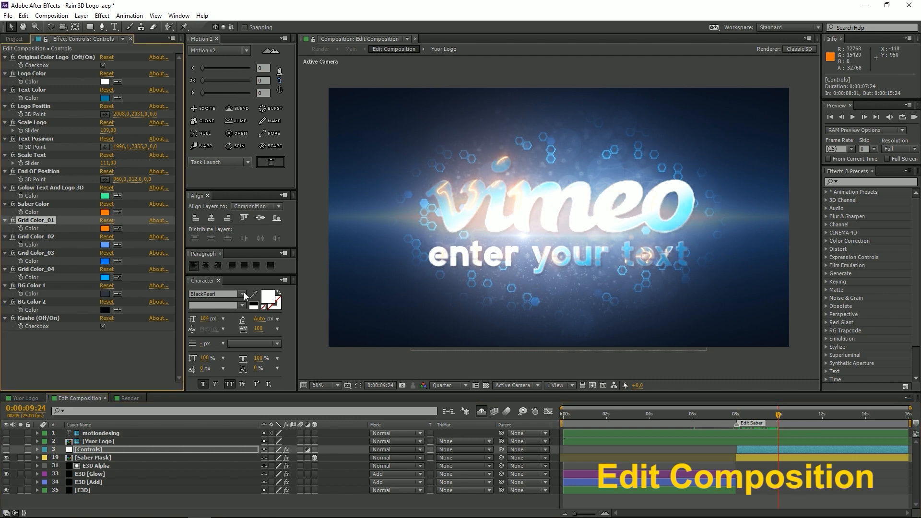
- At 0:00:09:23, sample the same orange into Grid Color_02, Grid Color_03 and Grid Color_04
mouse_move(778, 415)
left_mouse_down()
mouse_move(757, 418)
mouse_move(776, 420)
left_mouse_up()
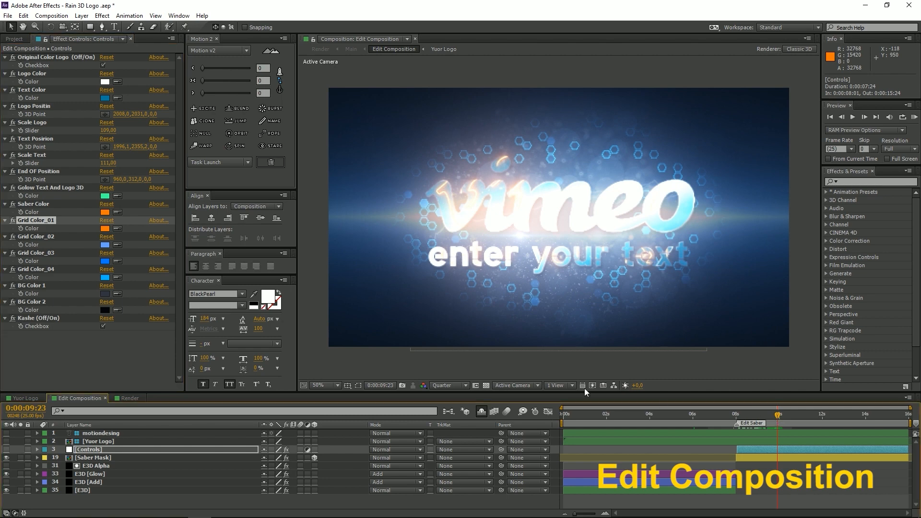
left_click(120, 245)
left_click(105, 228)
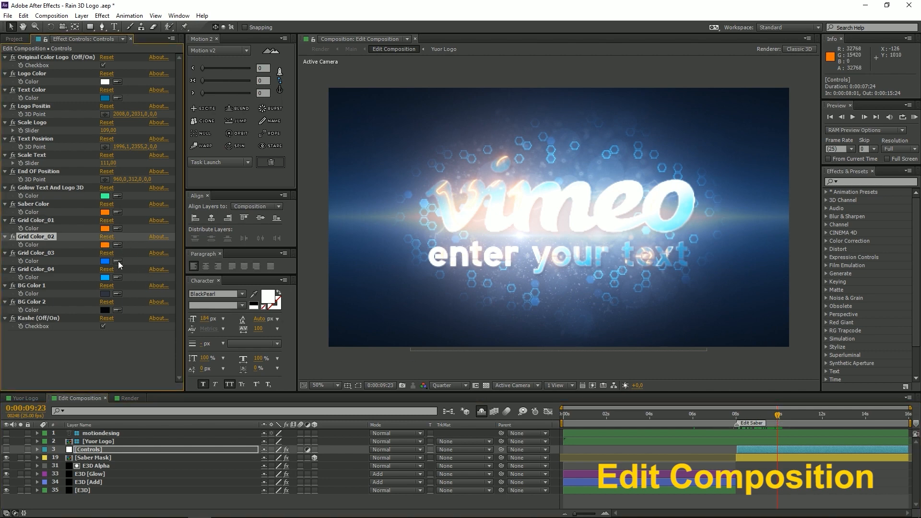
left_click(117, 261)
left_click(108, 244)
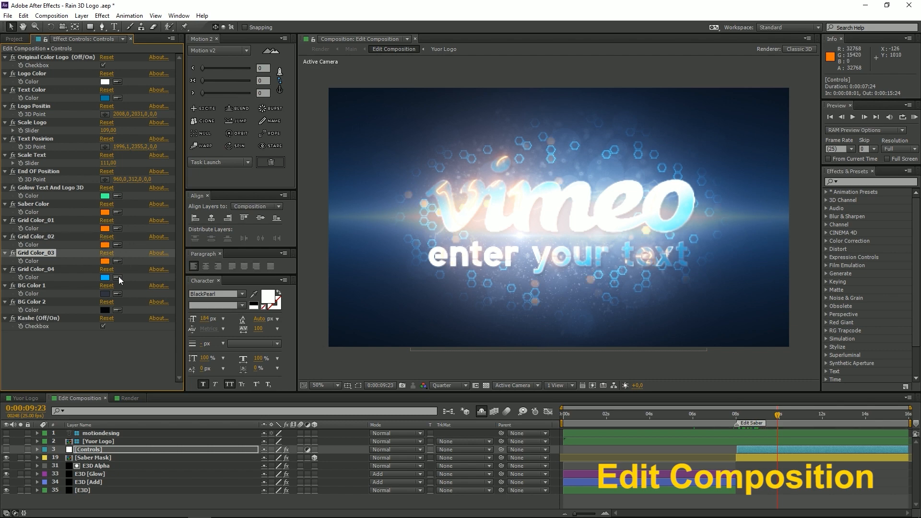
left_click(118, 277)
left_click(105, 261)
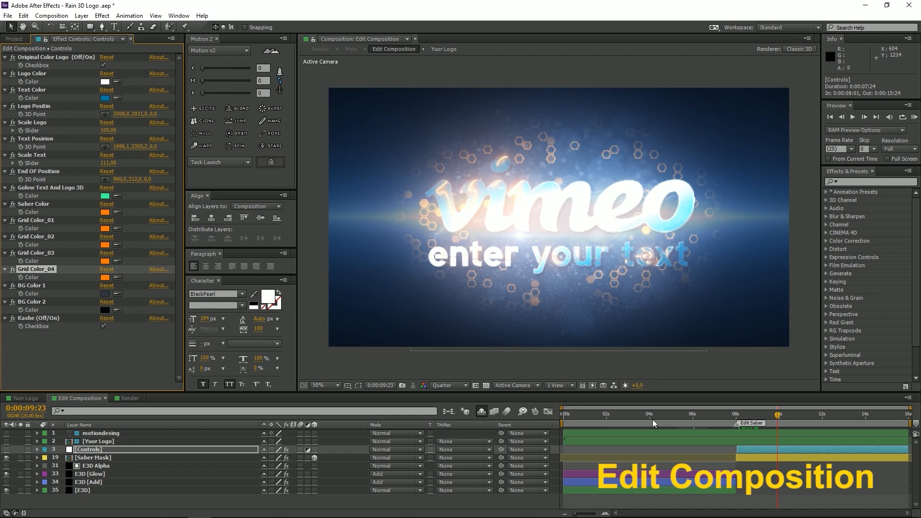
- At 0:00:09:24, sample the green 3D glow color into Grid Color_03, Grid Color_02, Grid Color_01 and Saber Color
left_click_drag(742, 427, 777, 422)
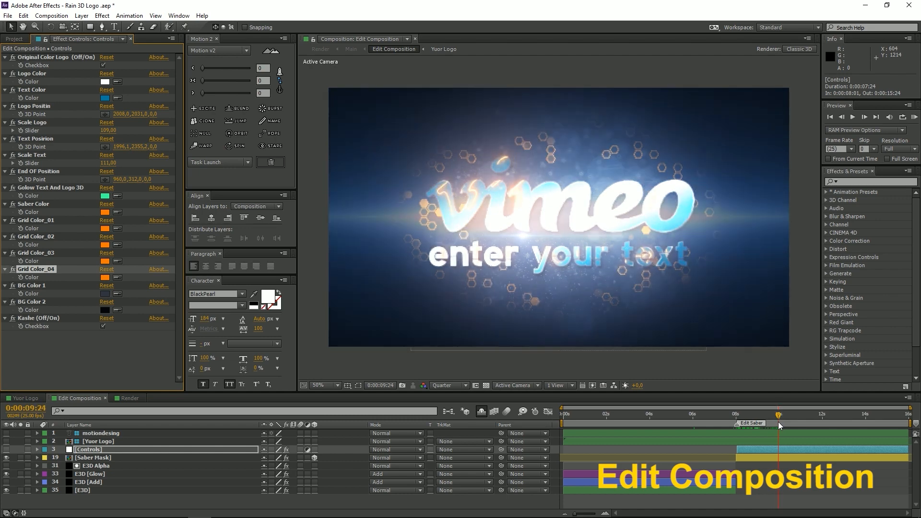
left_click(117, 260)
left_click(105, 196)
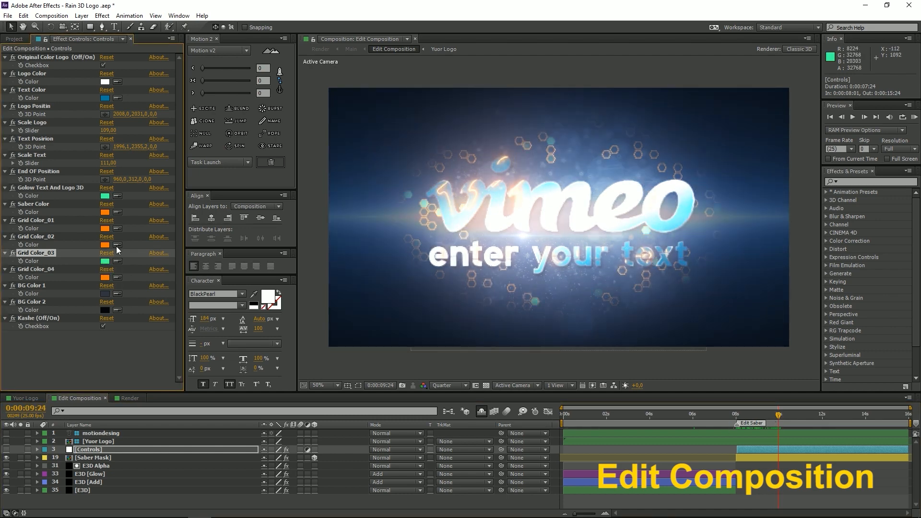
left_click(117, 244)
left_click(105, 196)
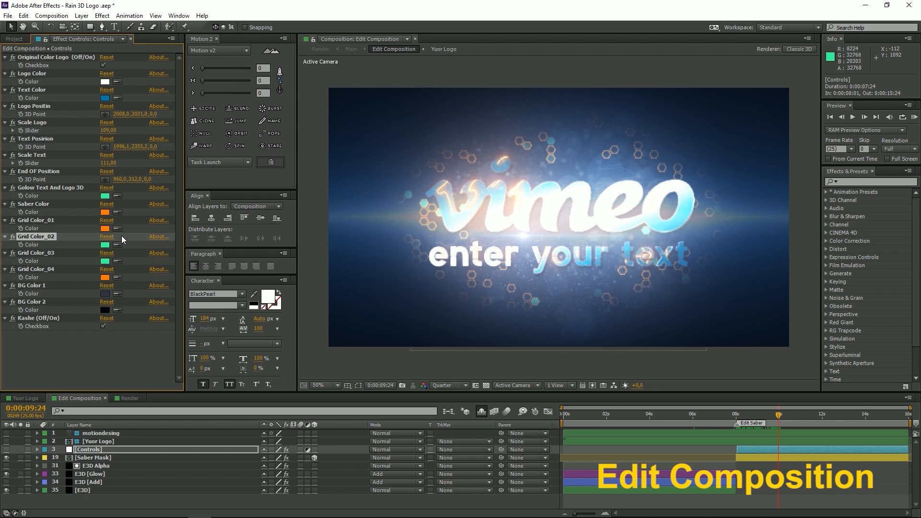
left_click(117, 229)
left_click(105, 196)
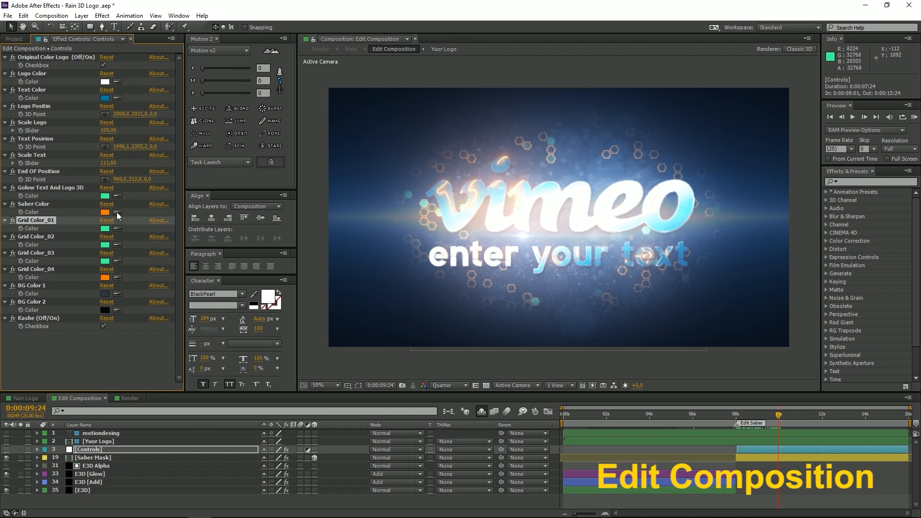
left_click(105, 197)
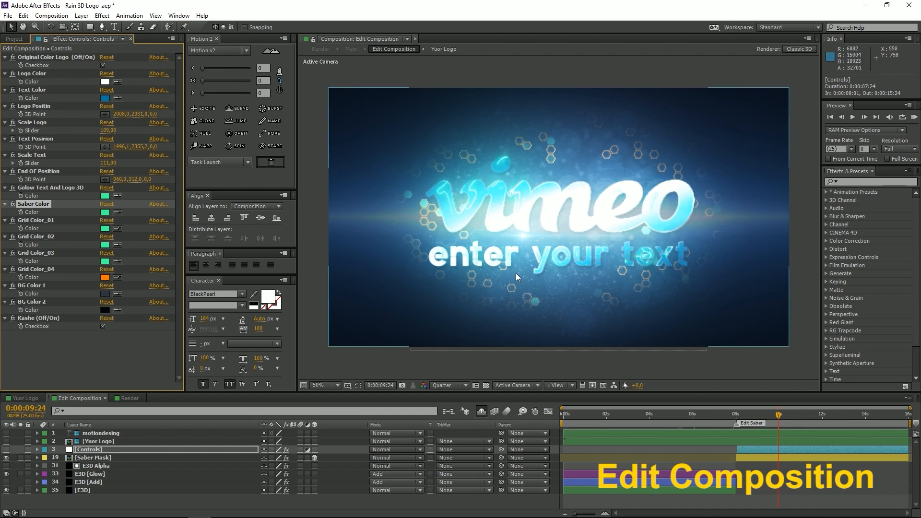
- Set Grid Color_04 to magenta FF00F0 and check the grid particles at 0:00:09:17
left_click(107, 275)
left_click(240, 143)
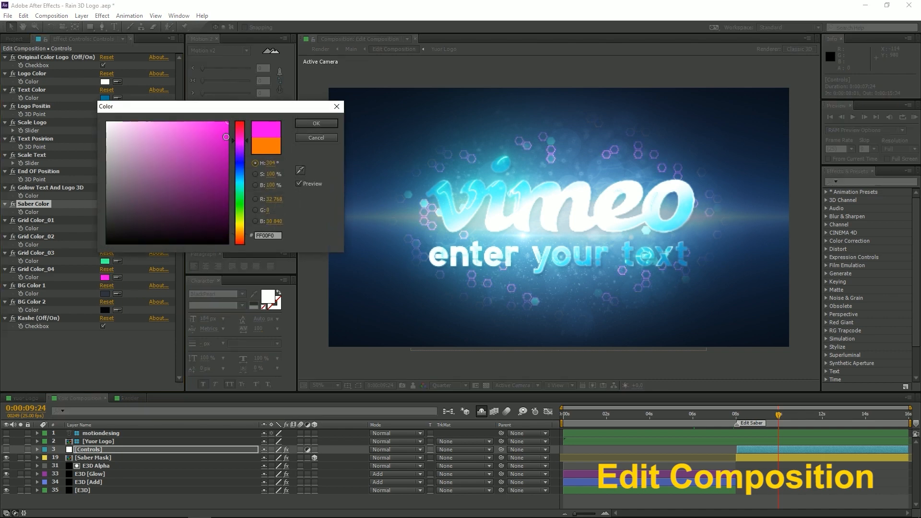
left_click(318, 123)
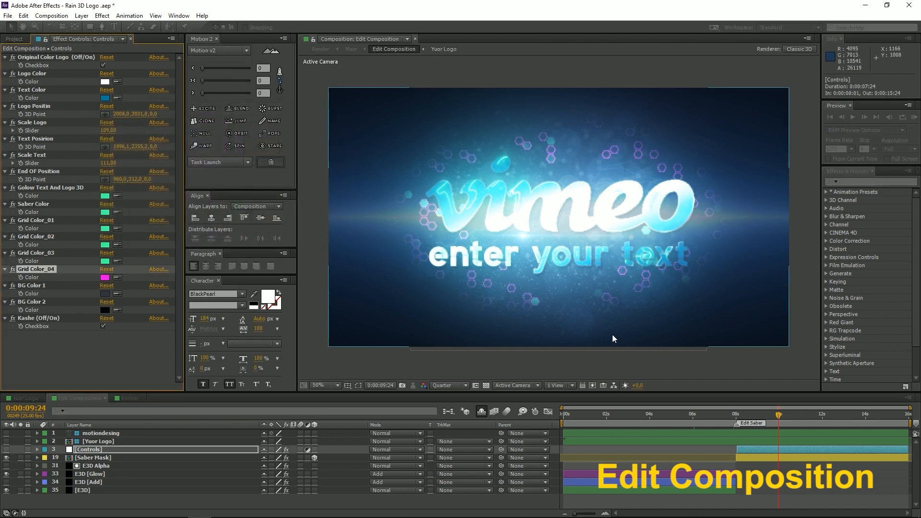
mouse_move(781, 422)
left_mouse_down()
mouse_move(745, 422)
mouse_move(773, 425)
left_mouse_up()
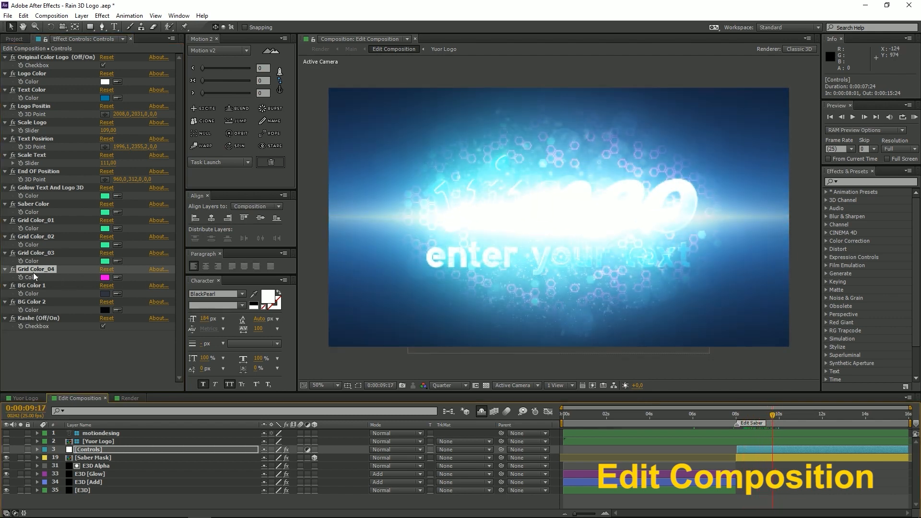
- At the composition's end, 0:00:15:24, set BG Color 1 to the pale blue CAD8FF
left_click(32, 286)
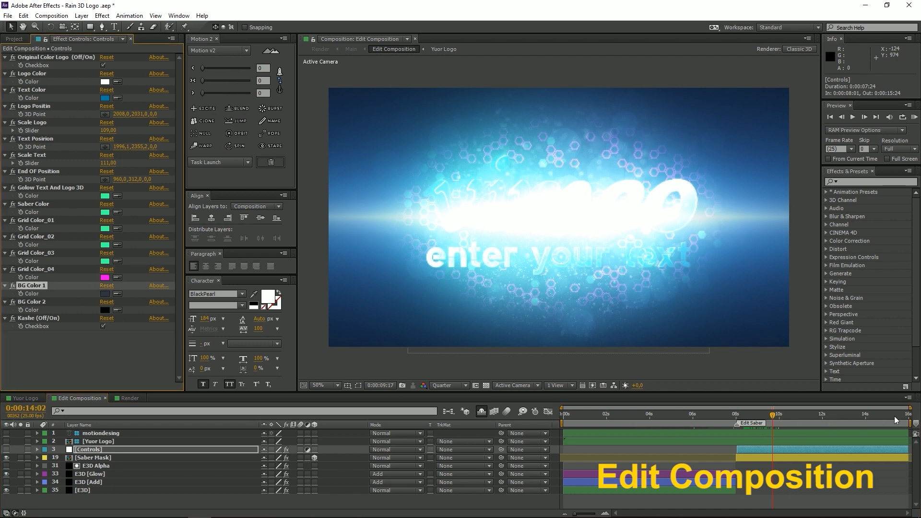
left_click_drag(896, 416, 910, 416)
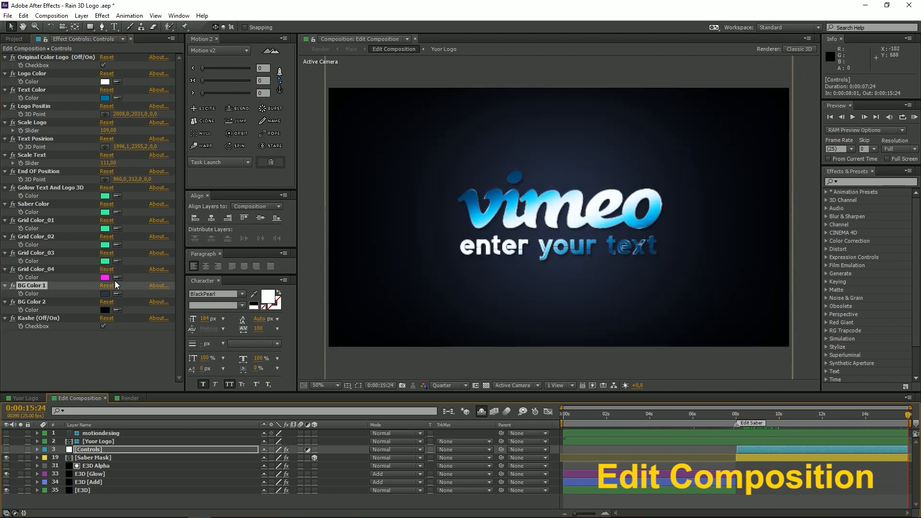
left_click(105, 293)
left_click_drag(137, 130, 131, 118)
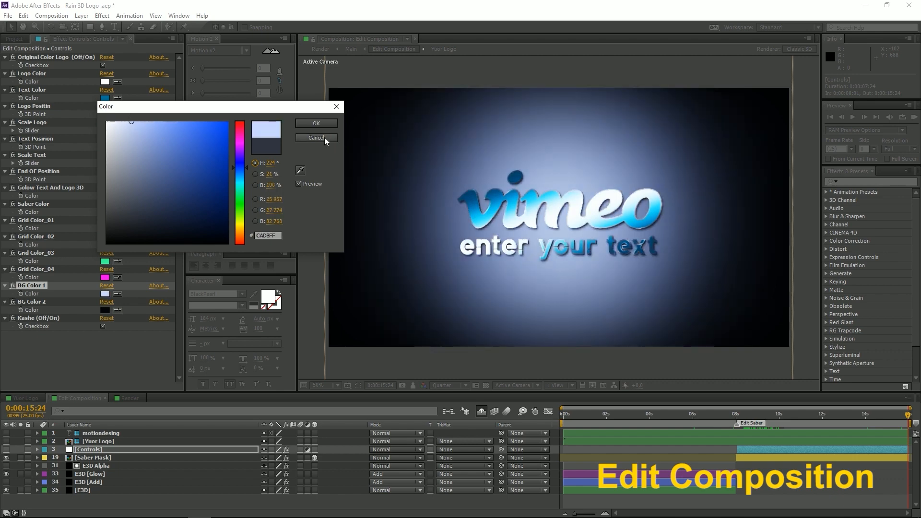
left_click(320, 124)
- Set BG Color 2 to the bright blue 0FA2FF and check the background at 0:00:10:18
left_click(106, 311)
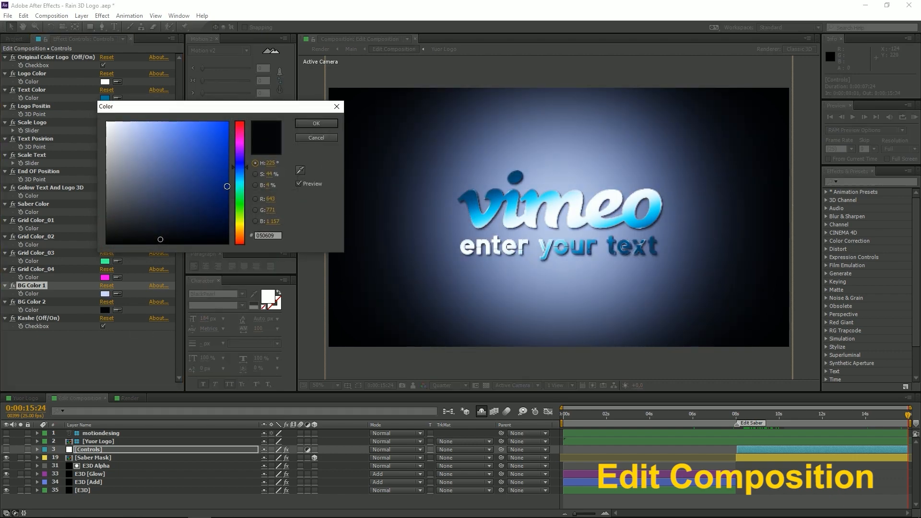
left_click_drag(225, 186, 221, 122)
left_click_drag(242, 169, 244, 175)
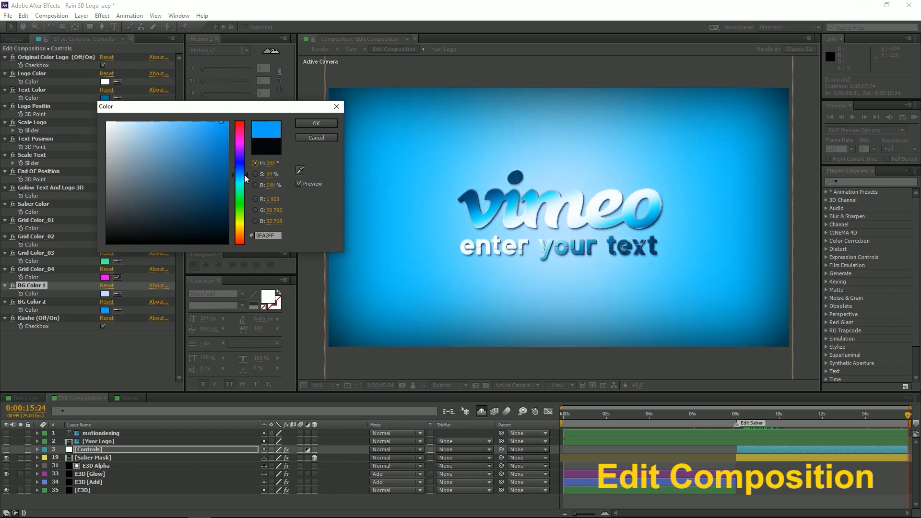
left_click(326, 126)
left_click_drag(733, 415, 795, 432)
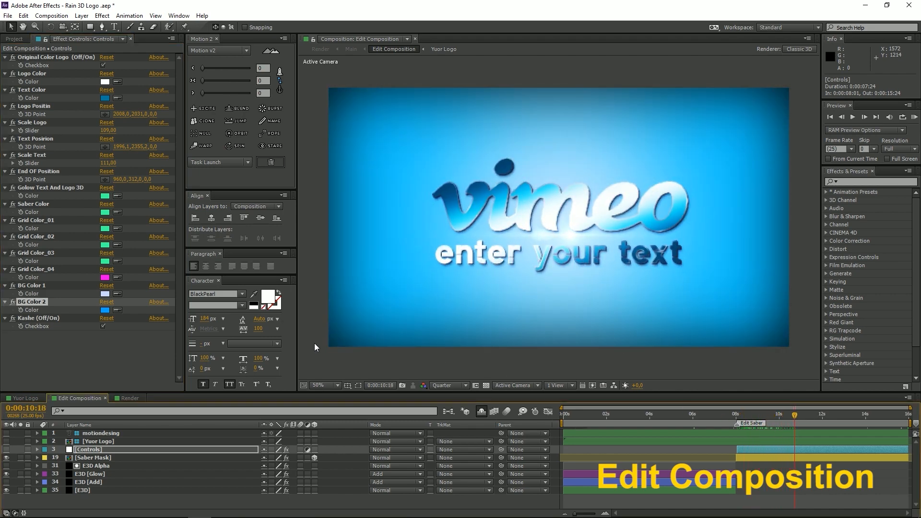
- Check the Kashe (Off/On) letterbox bars in the Render composition, and return to the Controls layer in Edit Composition
left_click(41, 320)
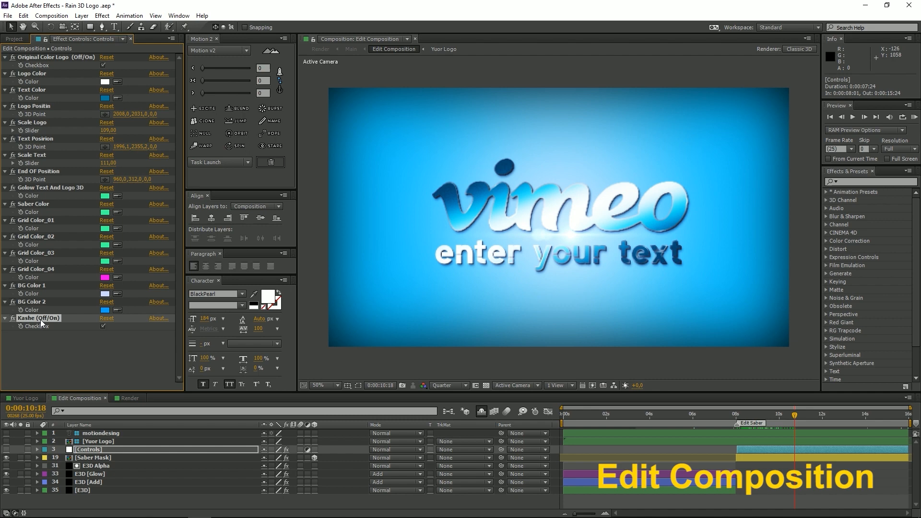
left_click(131, 400)
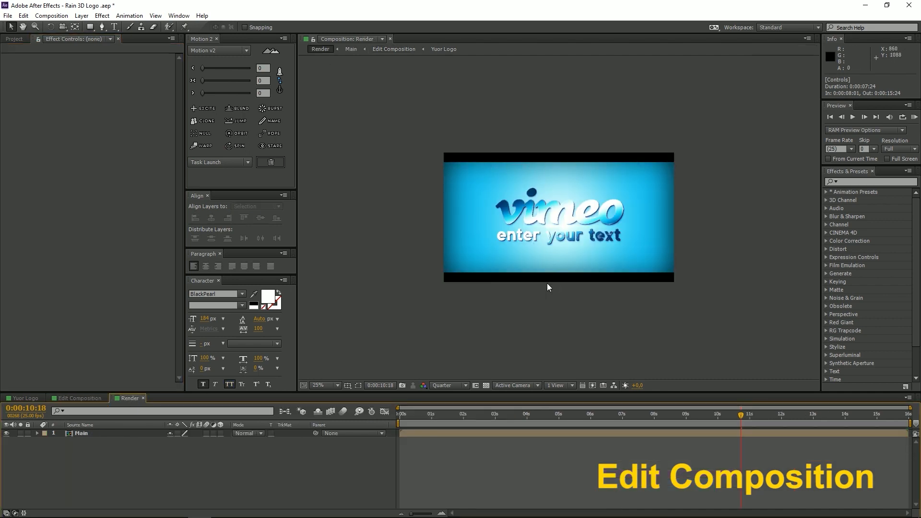
left_click(74, 397)
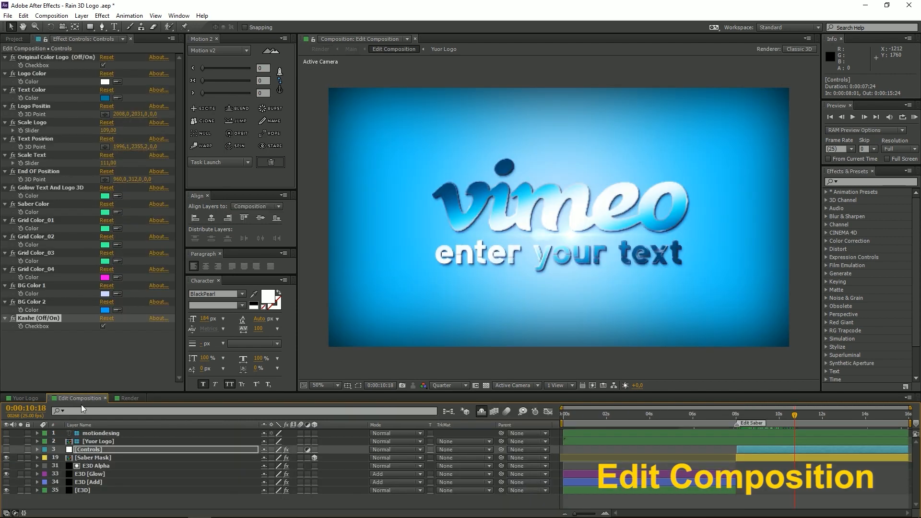
left_click(94, 450)
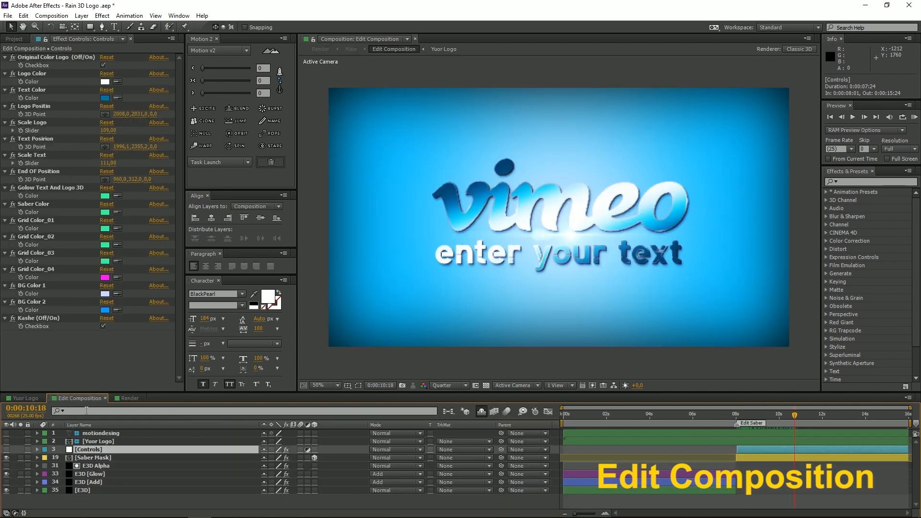
- Switch off the Kashe (Off/On) letterbox option, check the Render composition without bars, and switch the option back on in Edit Composition
left_click(102, 326)
left_click(132, 399)
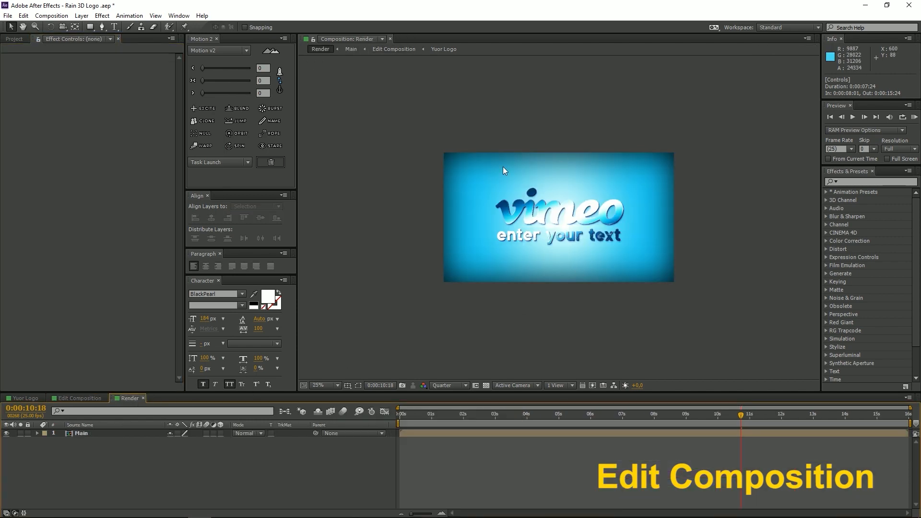
left_click(77, 398)
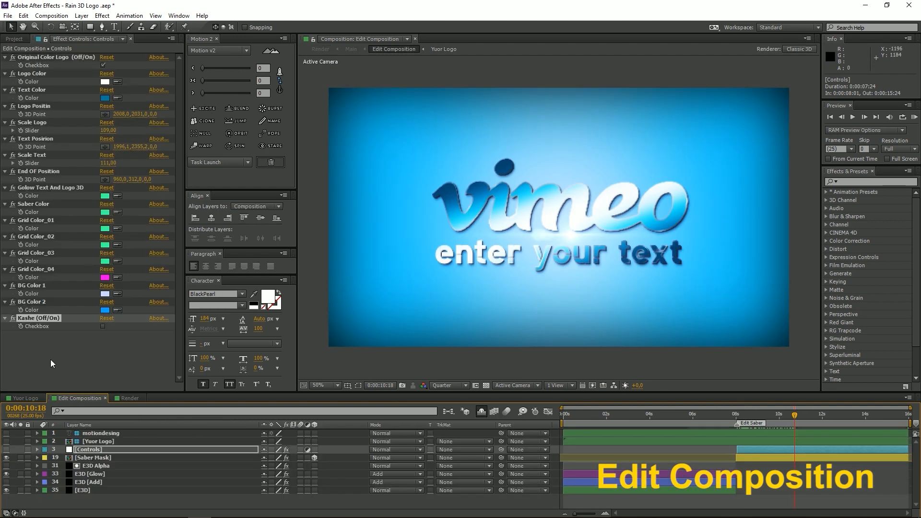
left_click(50, 358)
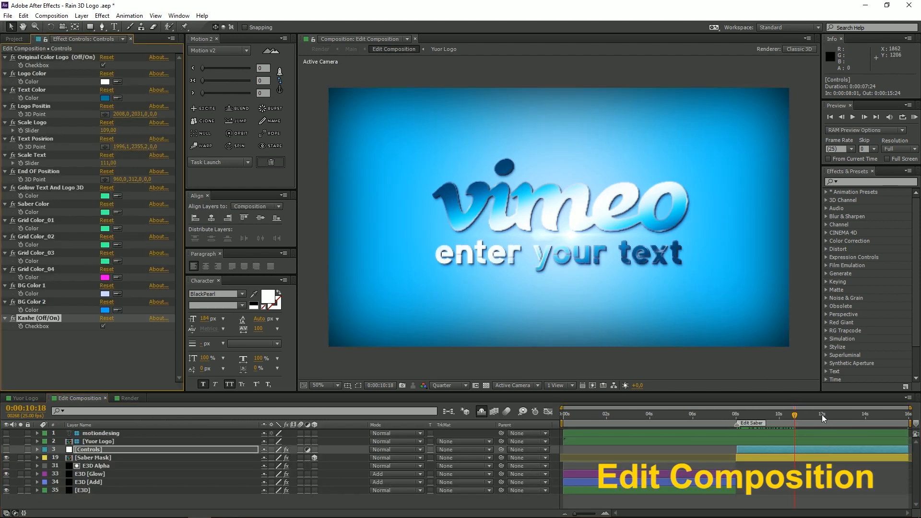
- At 0:00:11:24, make the motiondesing text layer visible and solo it
left_click_drag(814, 421, 821, 421)
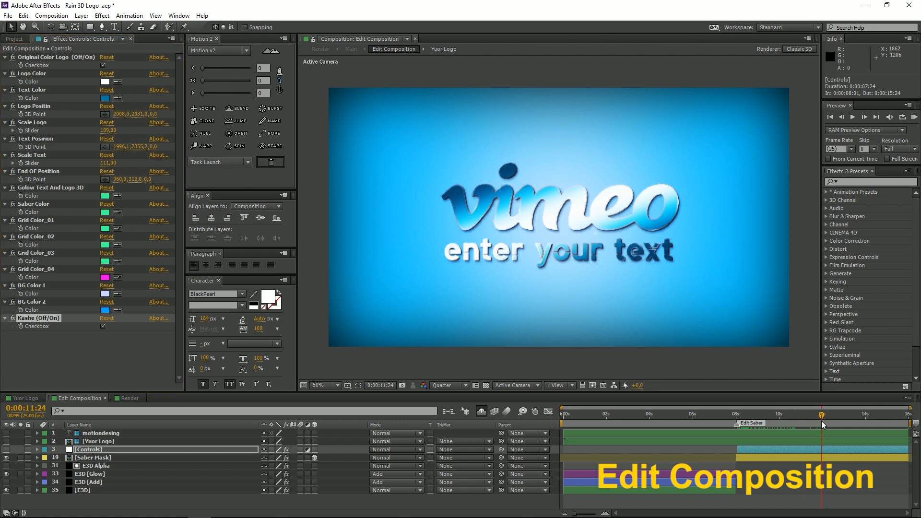
left_click(104, 435)
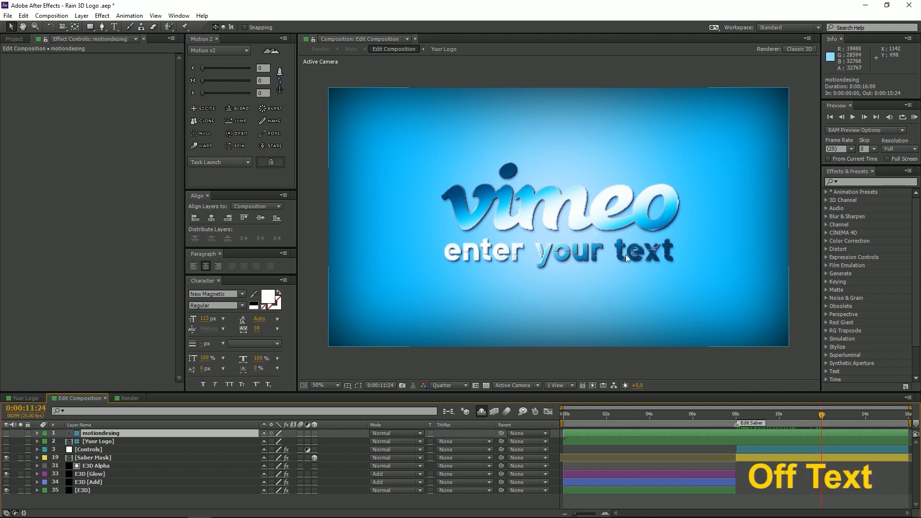
left_click(7, 433)
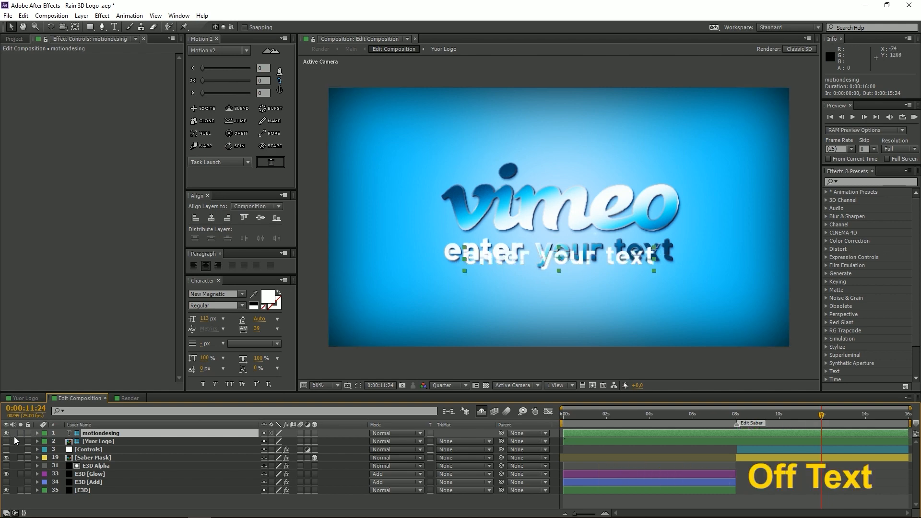
left_click(20, 433)
- Delete all the text in the motiondesing layer, leaving only the logo, and hide the layer again
double_click(105, 434)
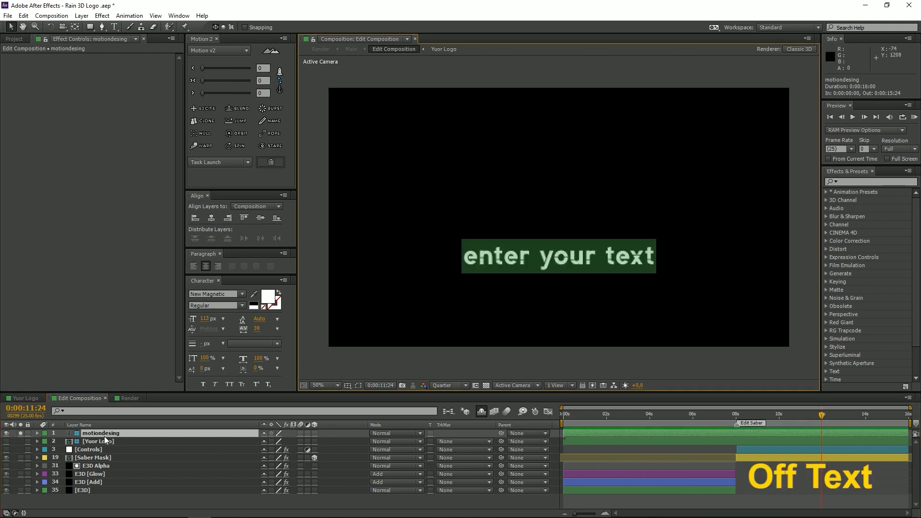
left_click(654, 268)
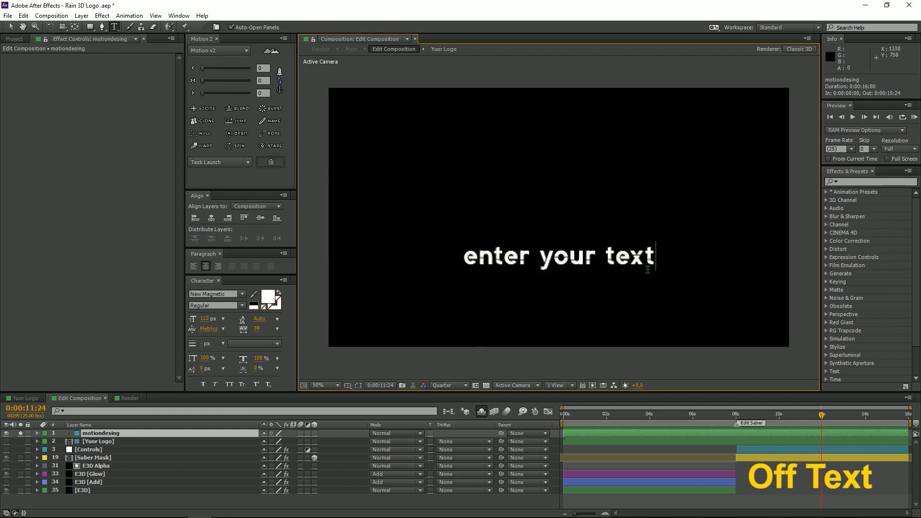
key("BackSpace")
key("BackSpace")
key("BackSpace")
key("BackSpace")
key("BackSpace")
key("BackSpace")
key("BackSpace")
key("BackSpace")
key("BackSpace")
key("BackSpace")
key("BackSpace")
key("BackSpace")
key("BackSpace")
key("BackSpace")
key("BackSpace")
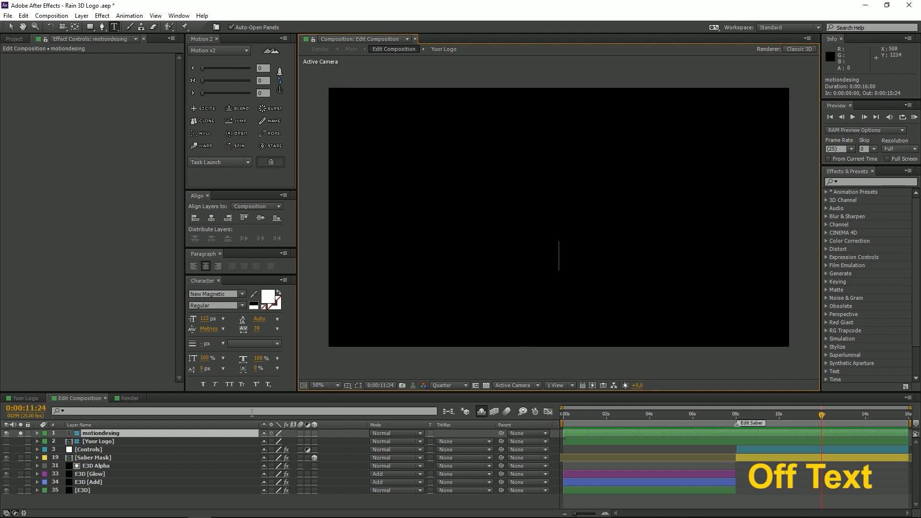
left_click(106, 433)
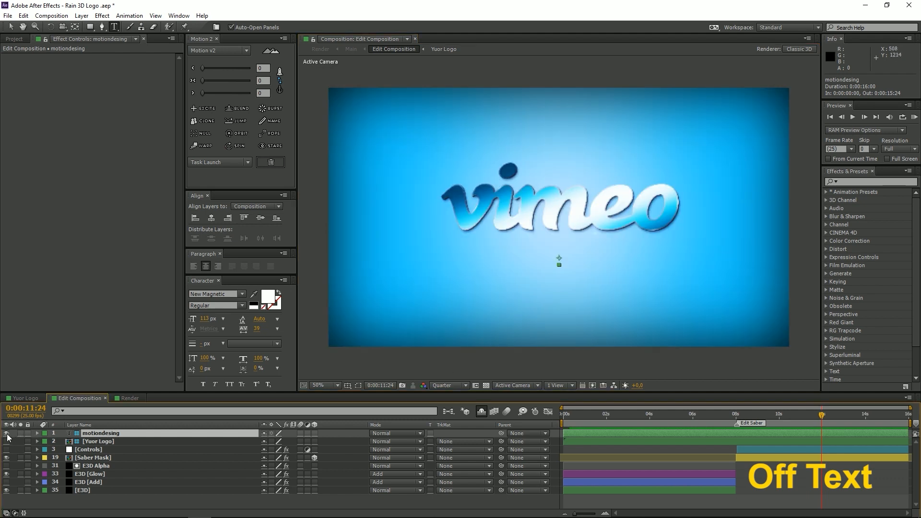
left_click(6, 434)
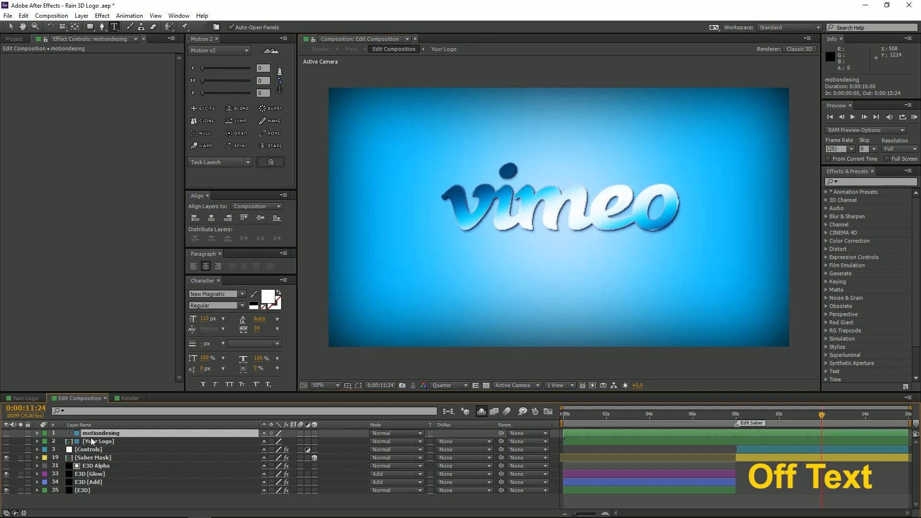
- Solo the Saber Mask layer and move the current time to 0:00:08:07
left_click_drag(736, 416, 775, 428)
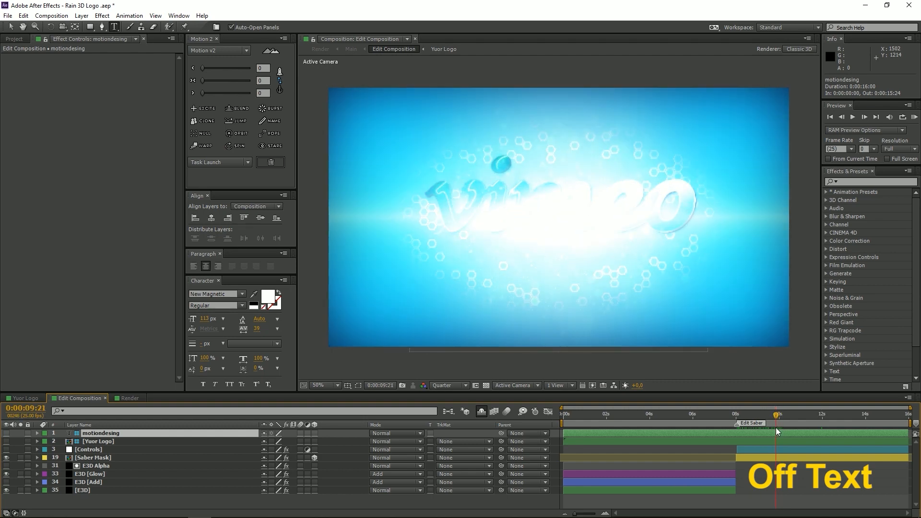
left_click(88, 458)
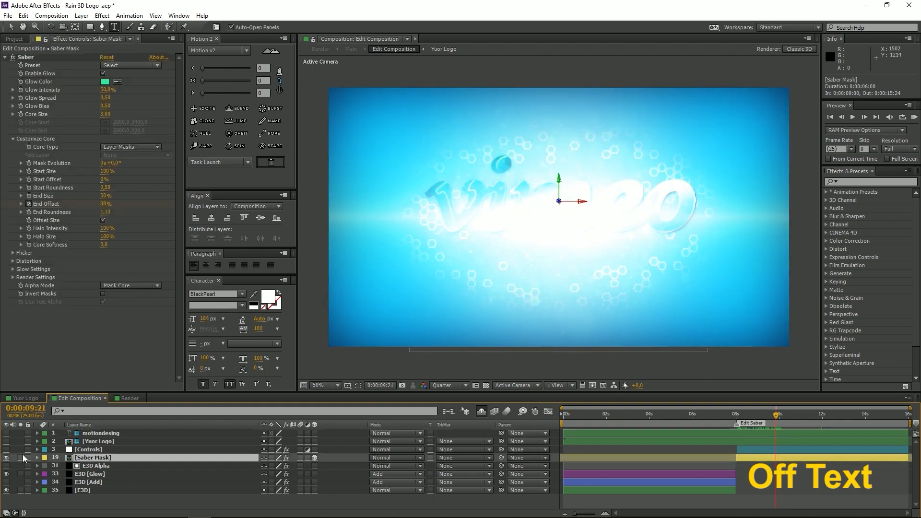
left_click(20, 457)
mouse_move(736, 427)
left_mouse_down()
mouse_move(800, 424)
mouse_move(733, 427)
mouse_move(741, 428)
left_mouse_up()
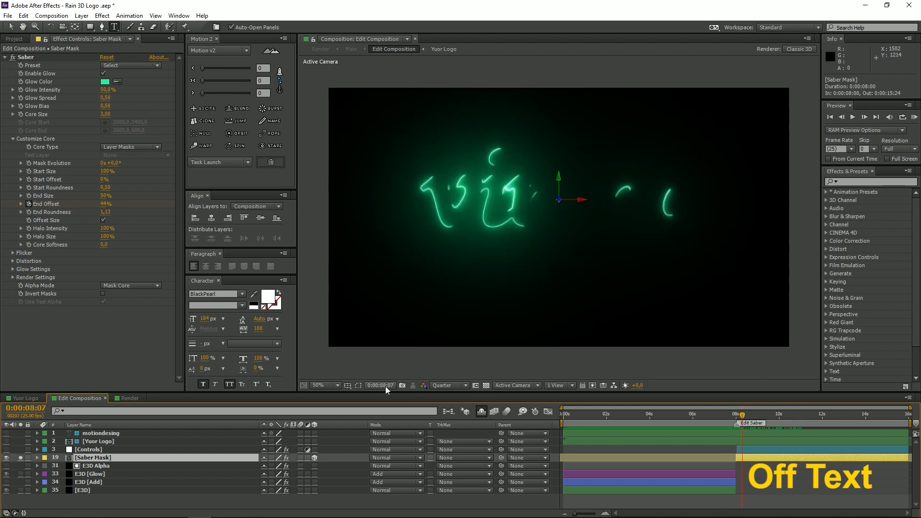
- Display the mask outlines of Saber Mask and delete all masks that trace the "enter your text" tagline
left_click(358, 385)
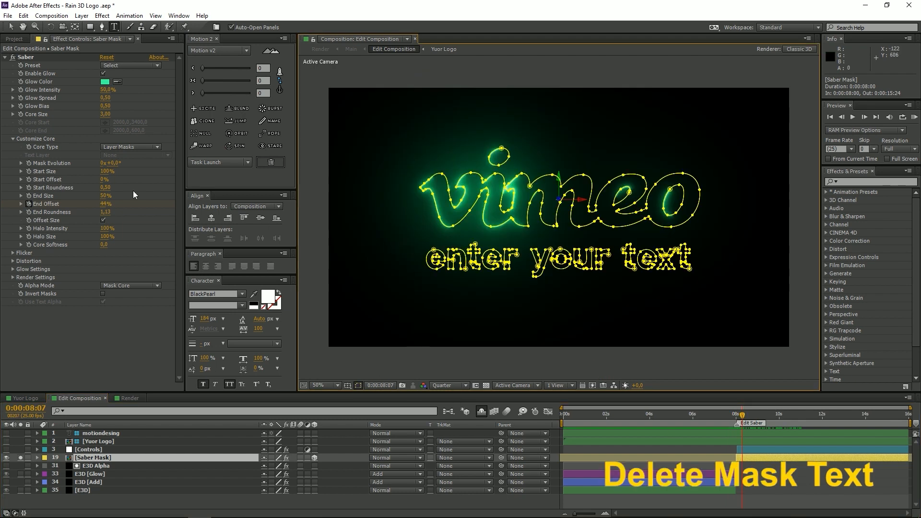
left_click(10, 27)
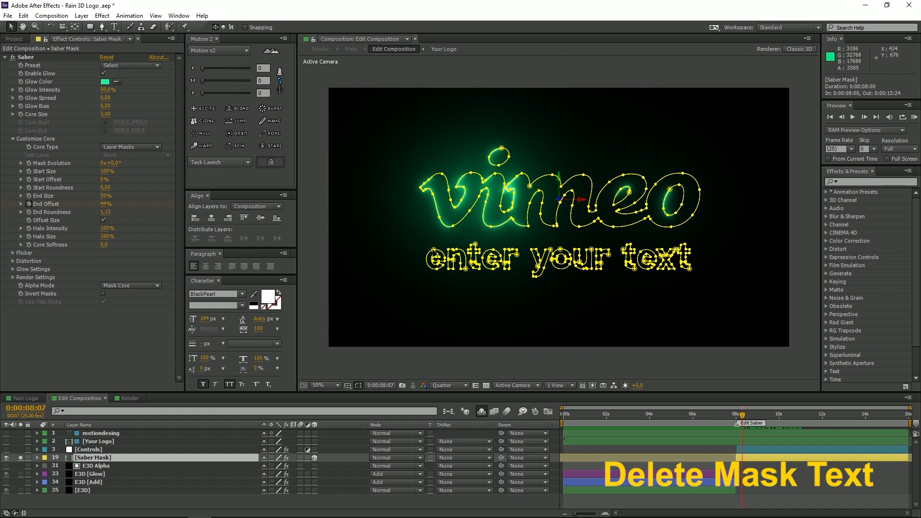
left_click(433, 256)
left_click_drag(408, 241, 704, 287)
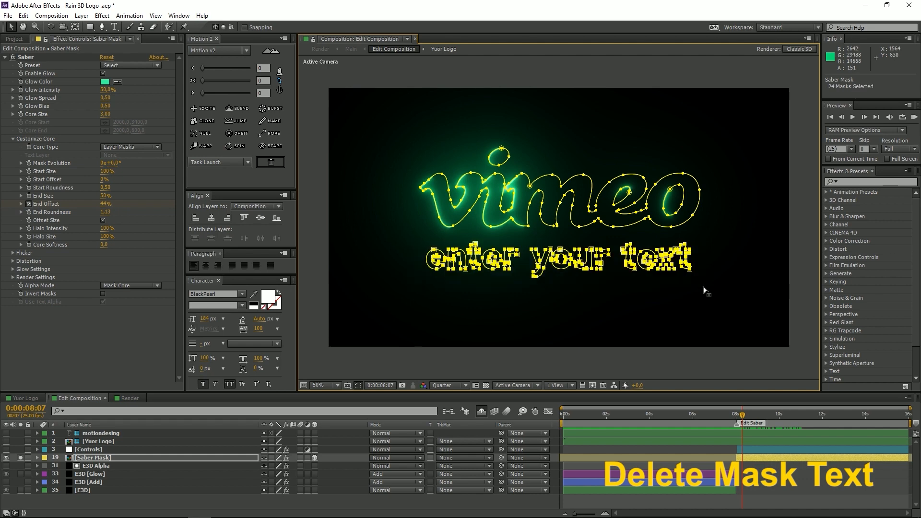
key("Delete")
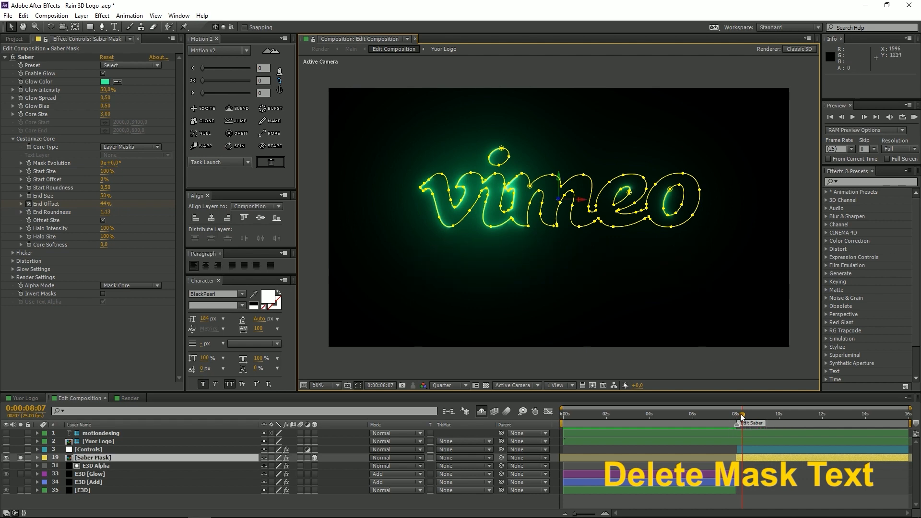
- Play back the saber outline without the tagline, then check the 3D logo scene at 0:00:03:24 and 0:00:00:22
key("space")
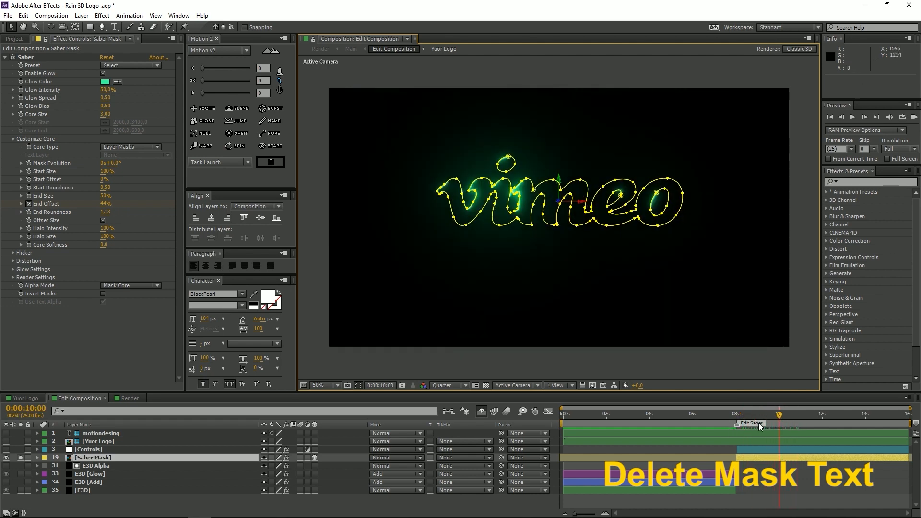
left_click(732, 422)
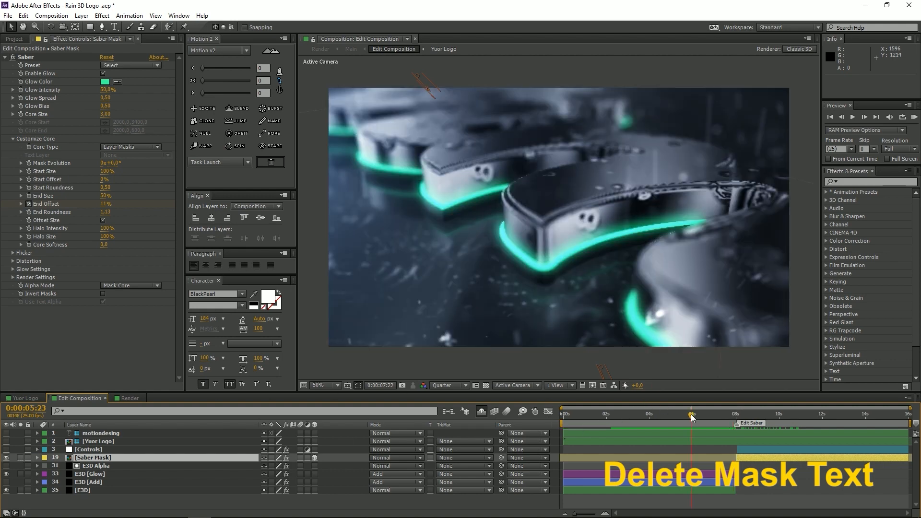
left_click(648, 413)
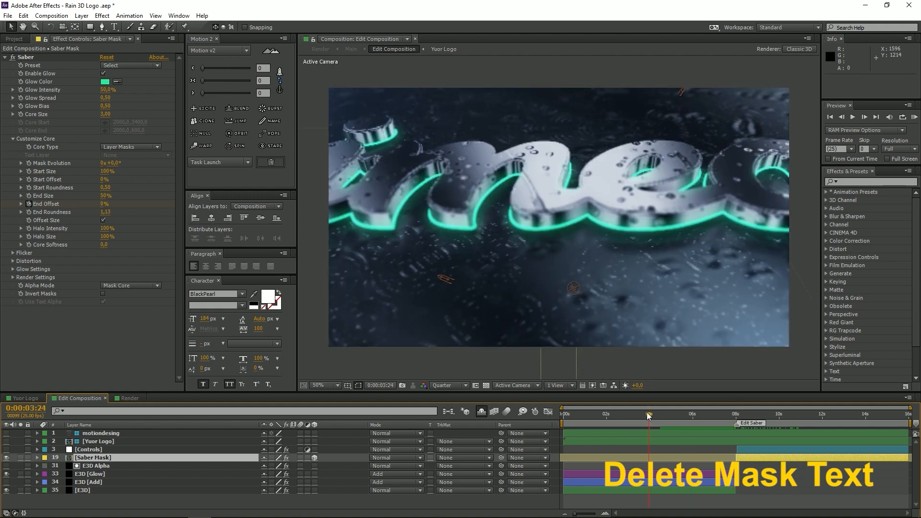
left_click(606, 415)
left_click_drag(606, 415, 583, 421)
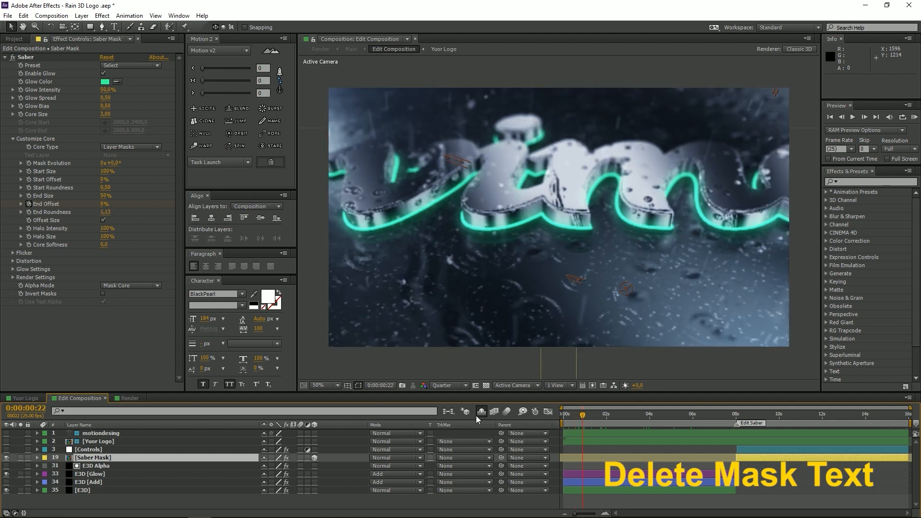
- In the Element effect of the E3D layer, set World Position Z to -70 under World Transform
left_click(79, 450)
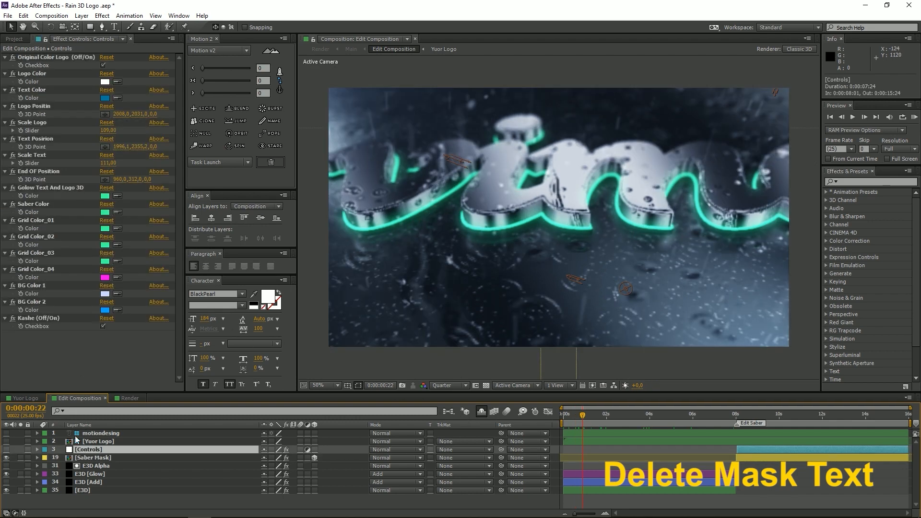
left_click(14, 39)
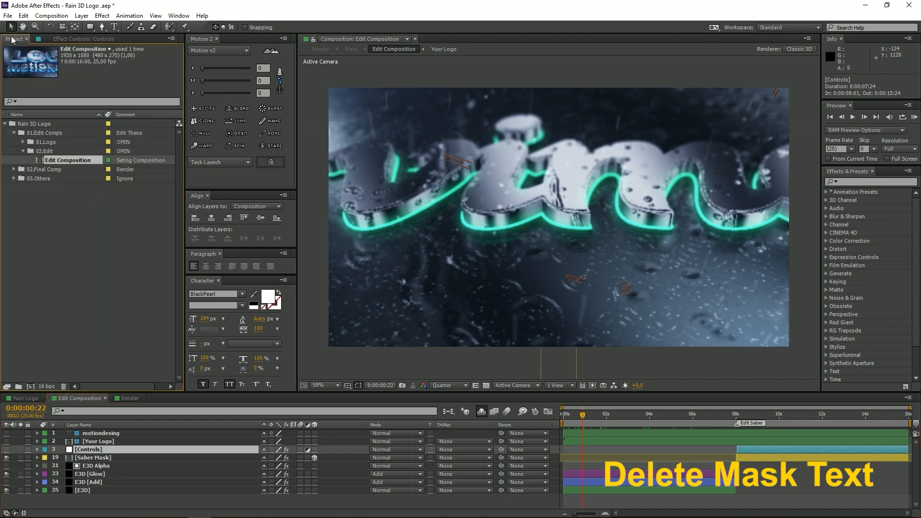
left_click(92, 465)
left_click(83, 479)
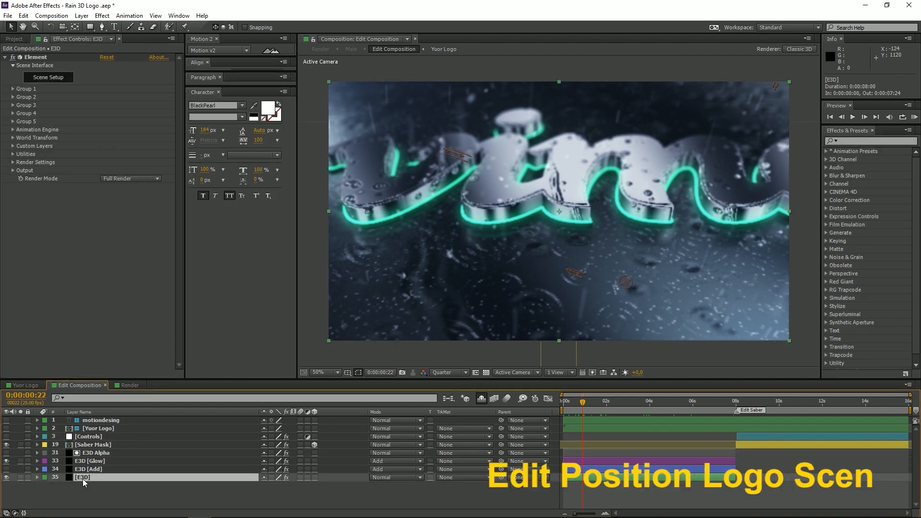
left_click(34, 58)
left_click(11, 137)
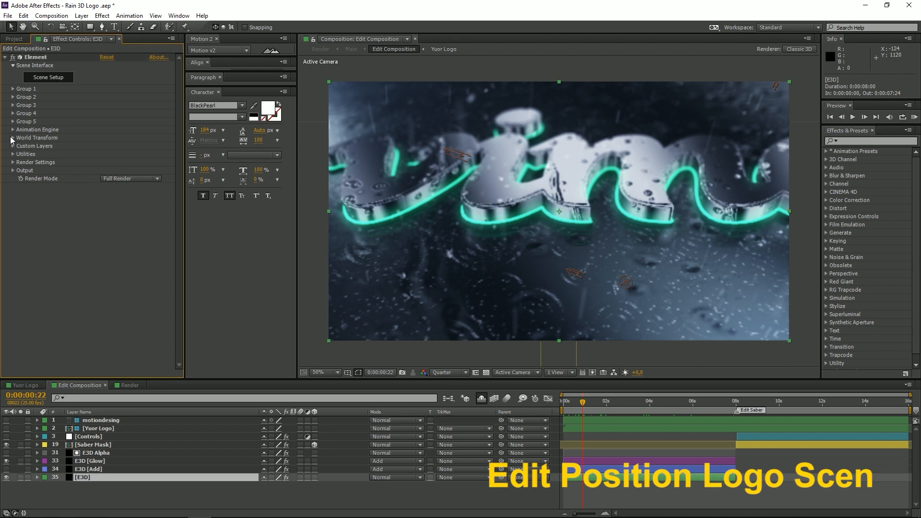
left_click(13, 137)
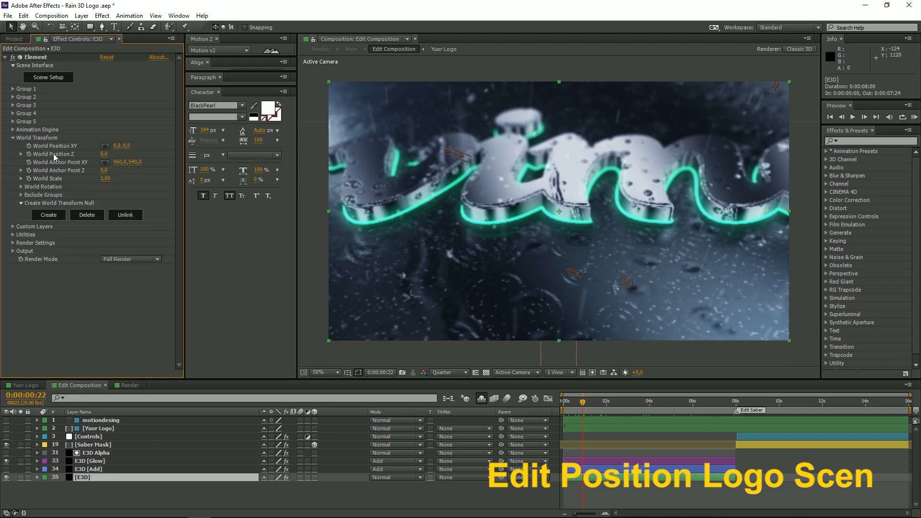
left_click_drag(104, 154, 105, 154)
left_click_drag(115, 152, 99, 153)
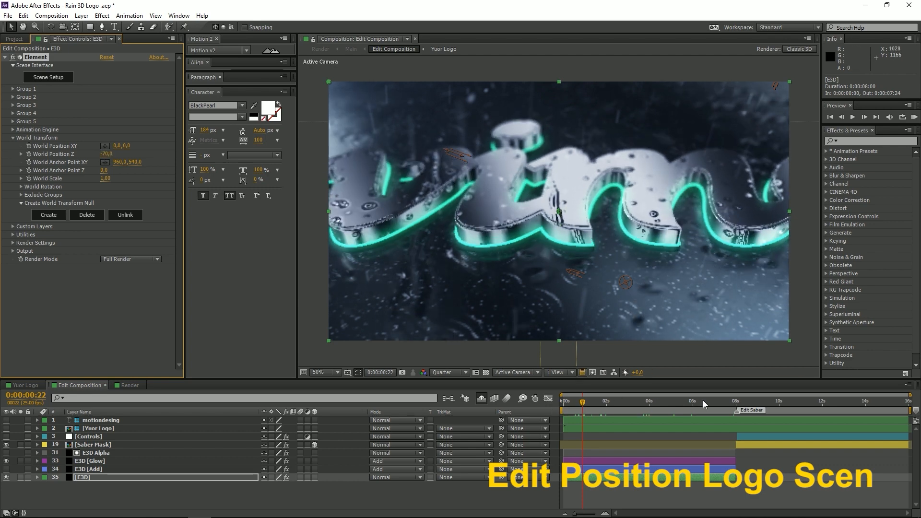
- Check the final frame, 0:00:15:24, in the Render composition
left_click(908, 401)
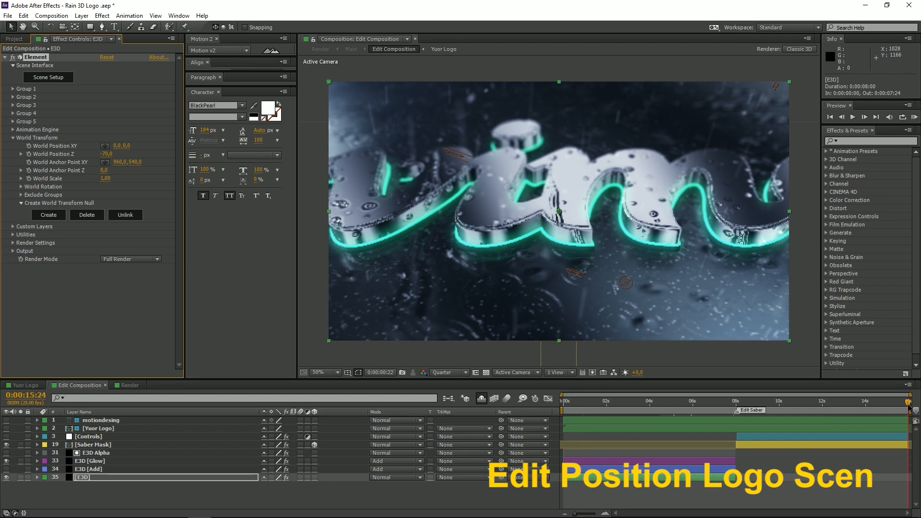
left_click(133, 385)
left_click(85, 421)
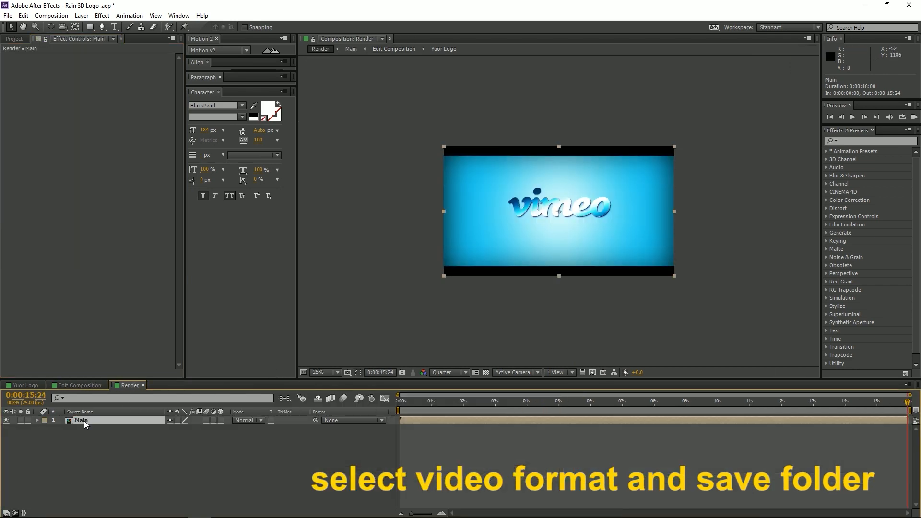
- Add the Render composition from the 02.Final Comp folder to the render queue
left_click(18, 39)
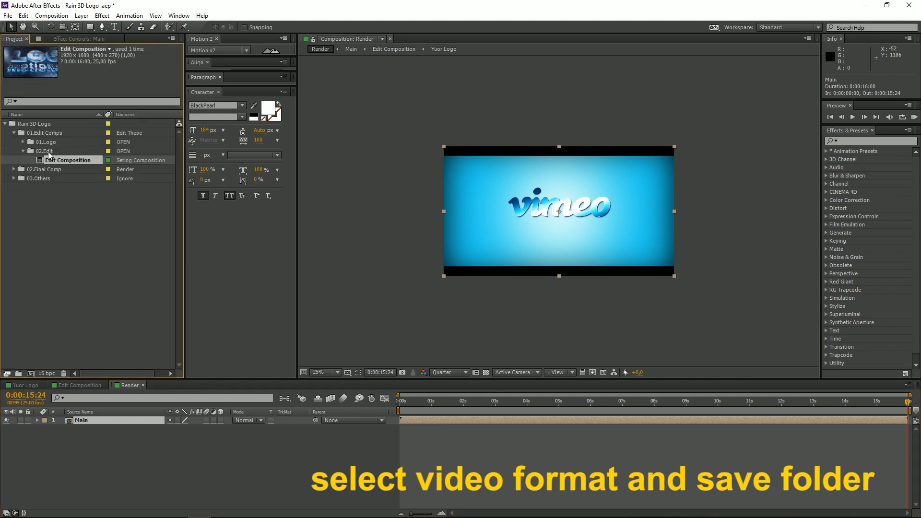
left_click(23, 151)
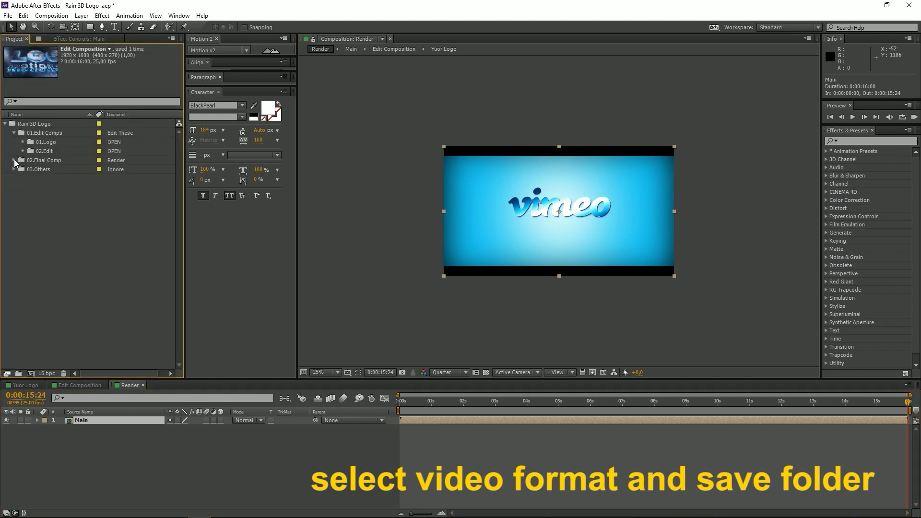
left_click(14, 133)
left_click(15, 142)
left_click(40, 153)
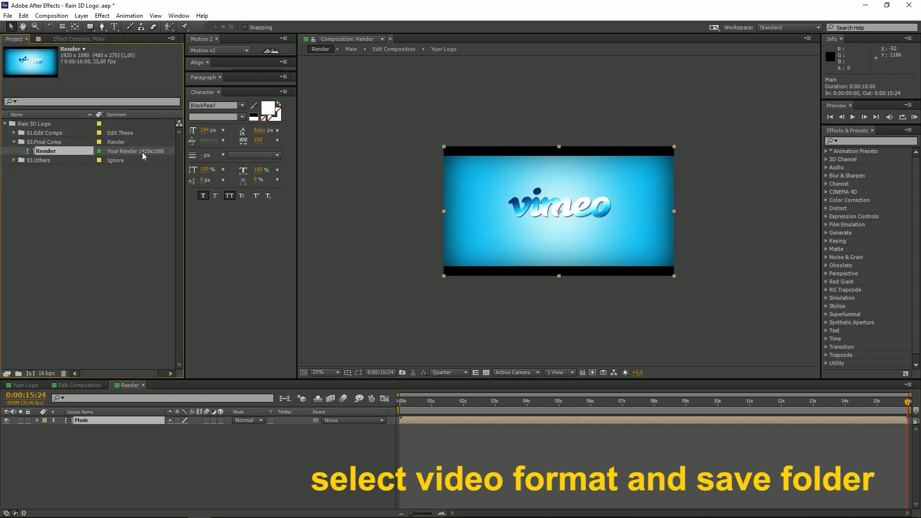
left_click(46, 17)
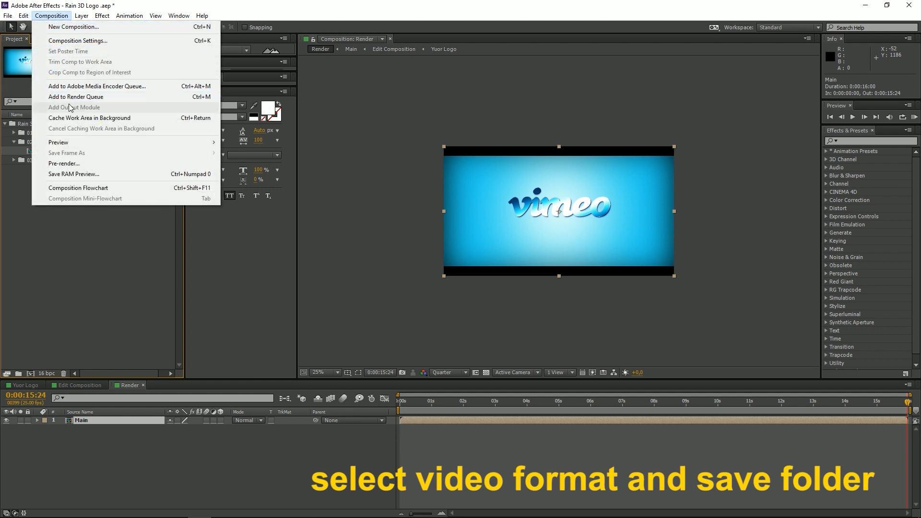
left_click(83, 98)
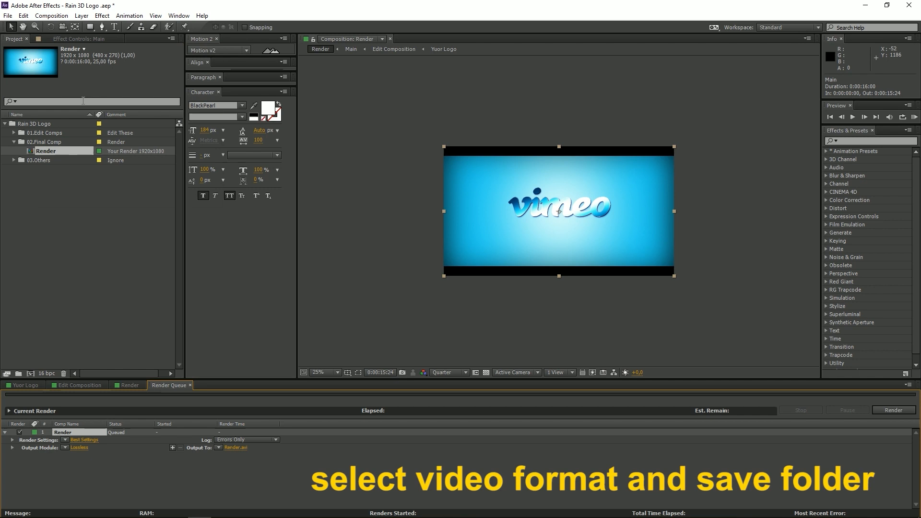
- Set the Render item's output module format to QuickTime with the H.264 video codec
left_click(80, 448)
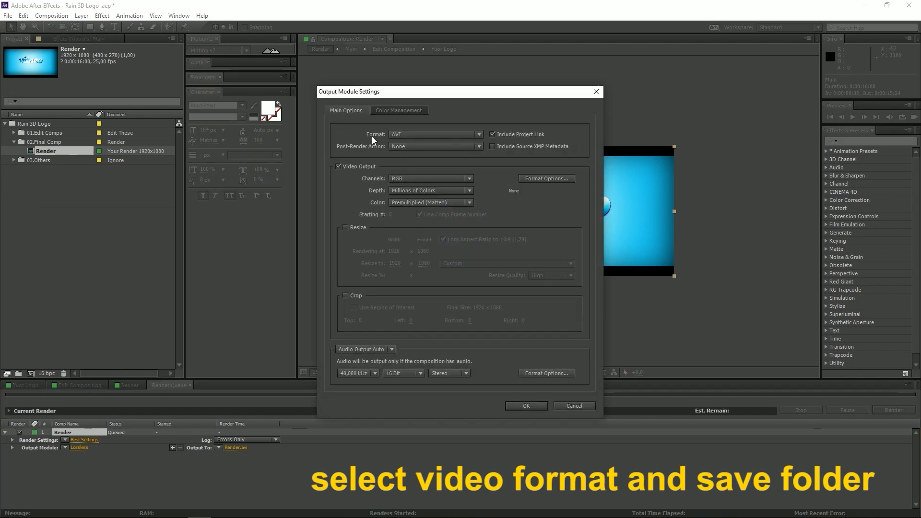
left_click(396, 135)
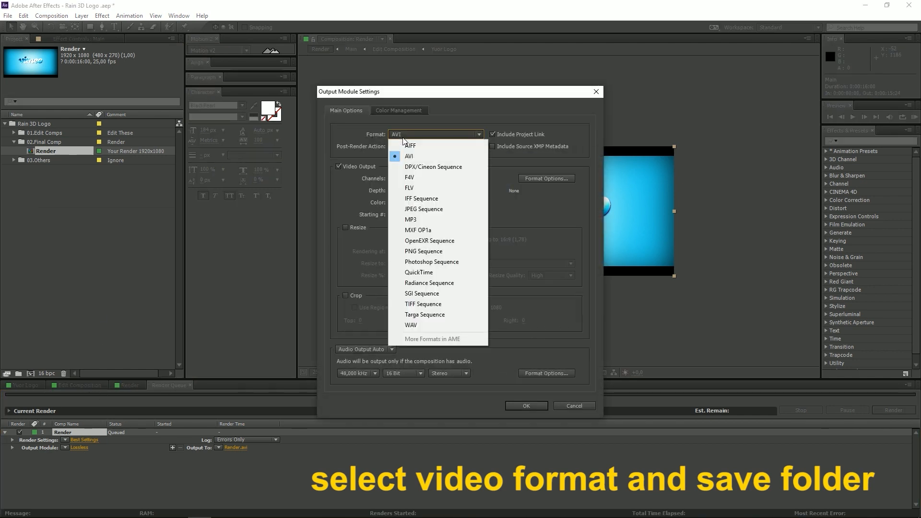
left_click(413, 273)
left_click(532, 178)
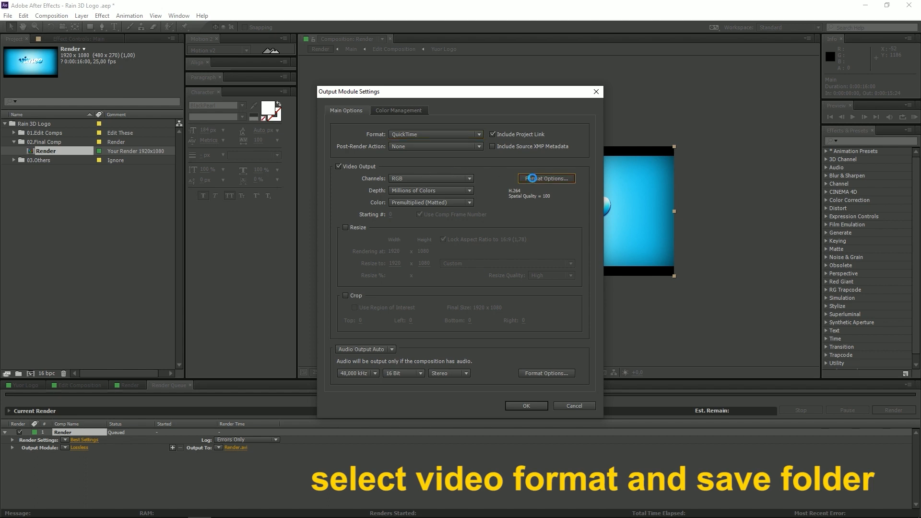
left_click(453, 128)
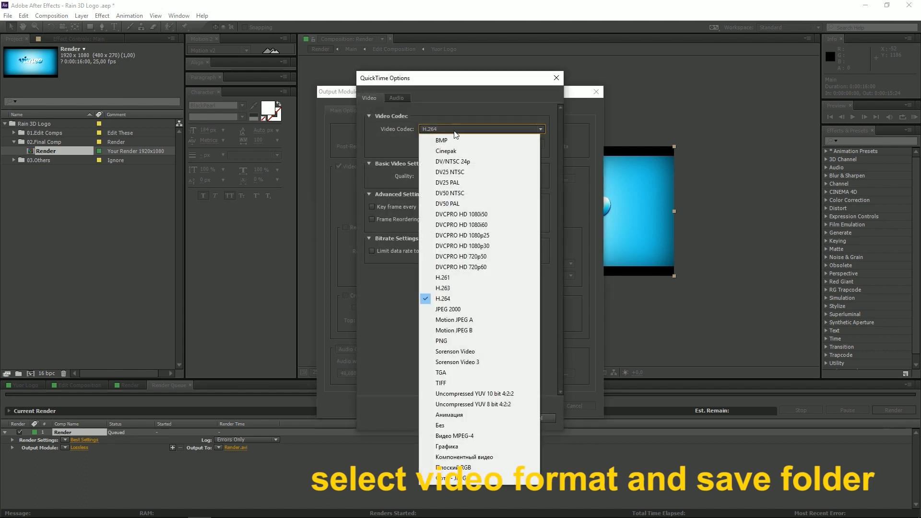
left_click(423, 299)
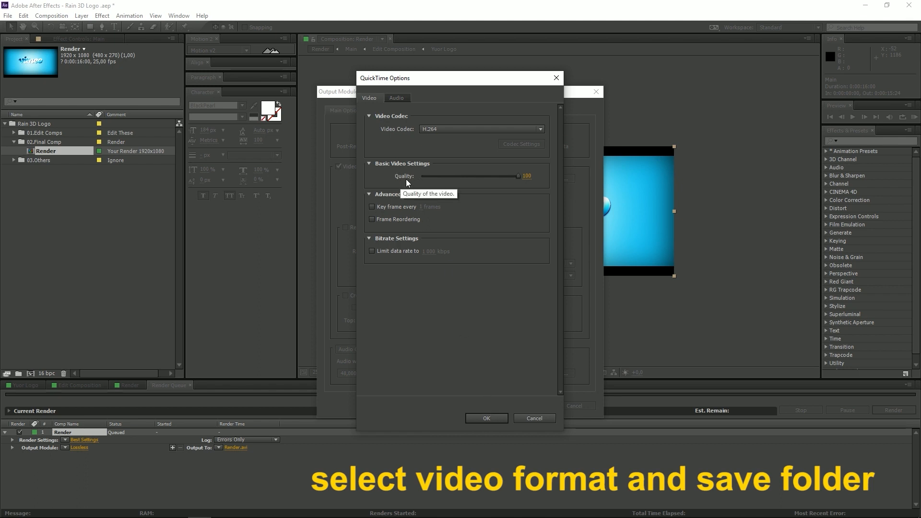
left_click(486, 418)
- Switch the output module's audio to Audio Output Off and accept the output module settings
left_click(365, 349)
left_click(362, 380)
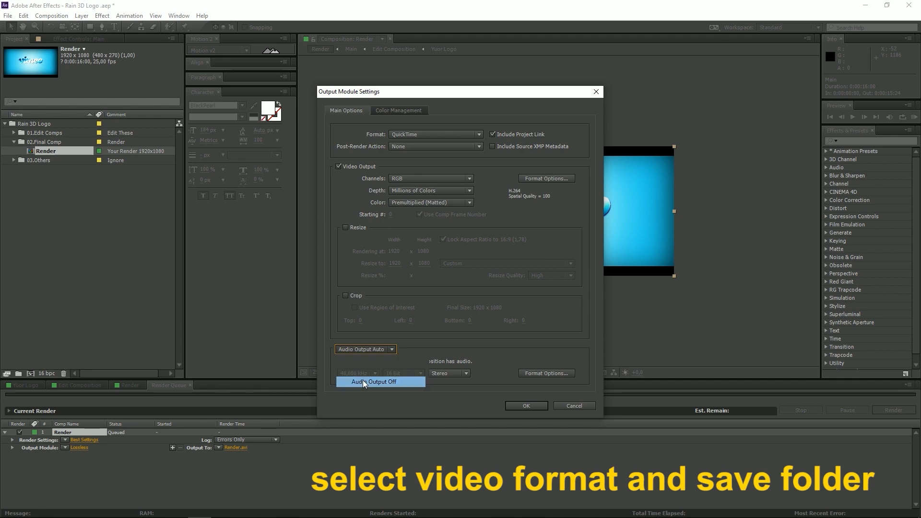
left_click(523, 405)
- Set the output movie's file name to Your Intro and save it in the Render folder on drive D
left_click(229, 447)
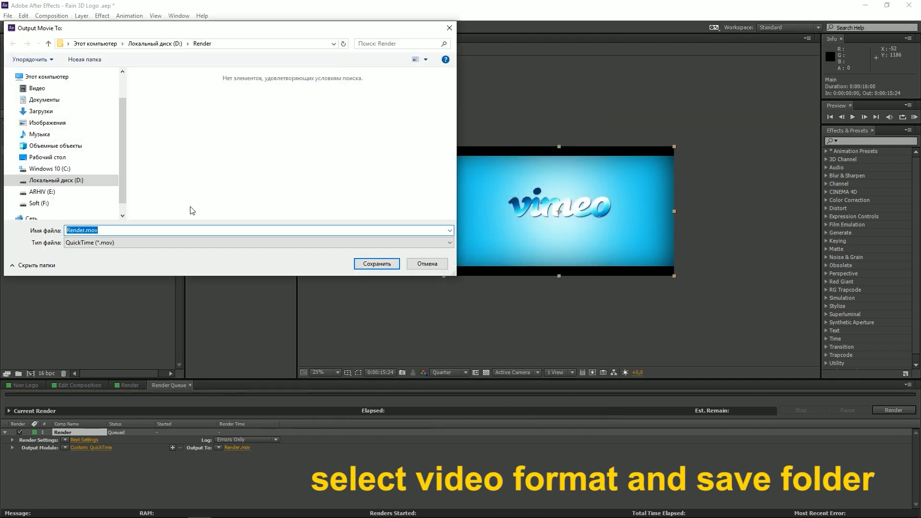
type("Your Intro")
left_click(386, 266)
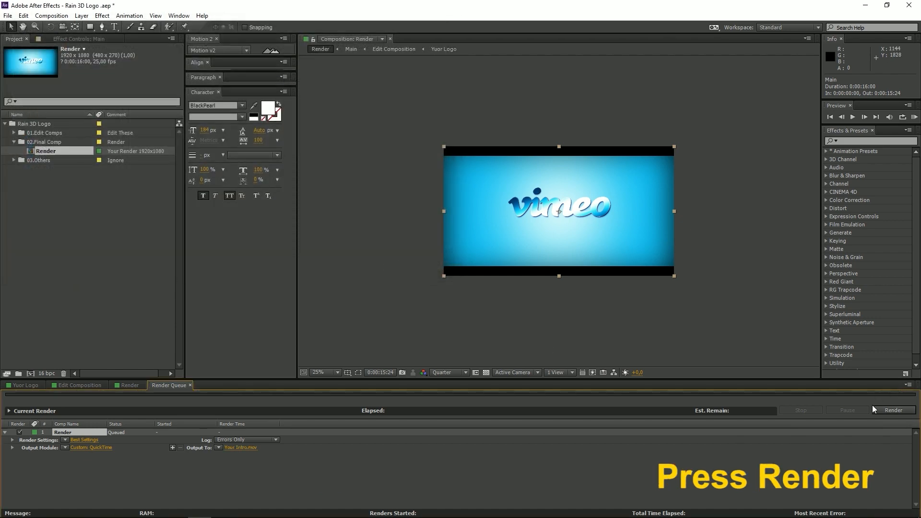